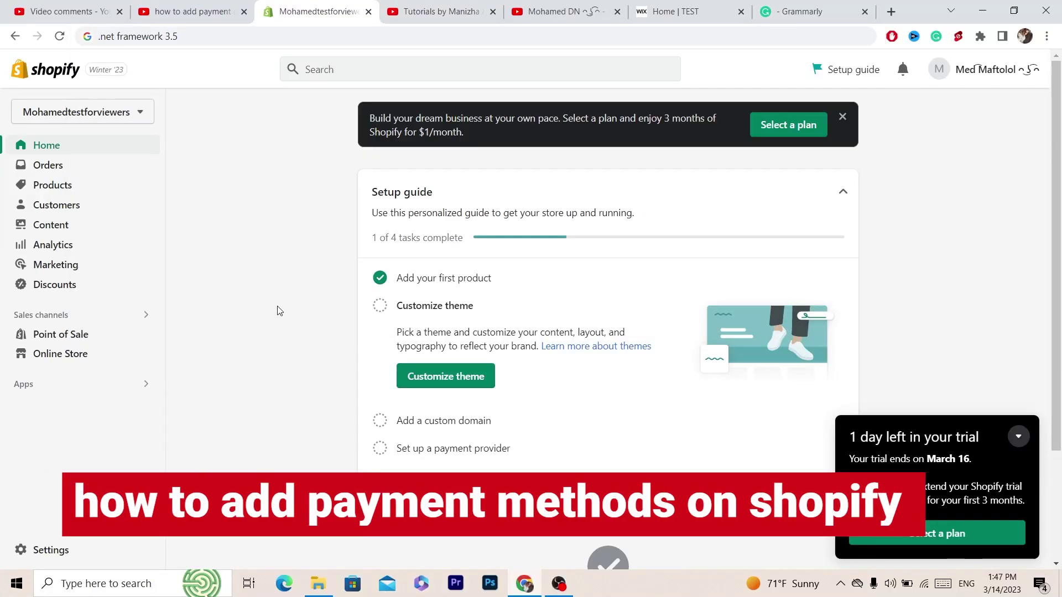
Clear the leftover '.net framework 3.5' text from the address bar and open the store Settings
{"action": "left_click_drag", "start_coordinate": [1060, 178], "coordinate": [1061, 205]}
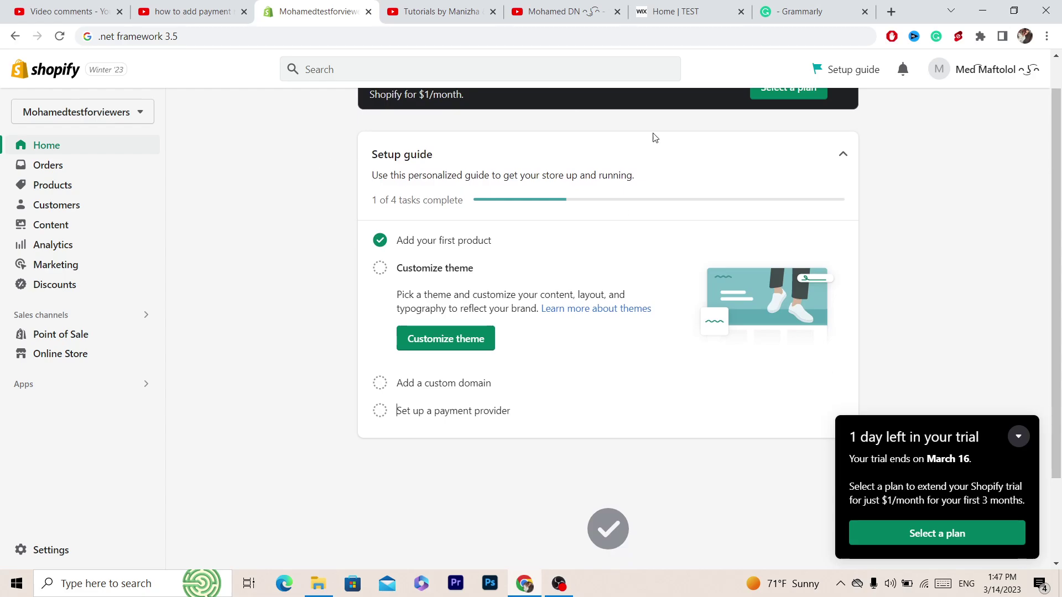
{"action": "left_click", "coordinate": [319, 41]}
{"action": "key", "text": "BackSpace"}
{"action": "left_click", "coordinate": [292, 398]}
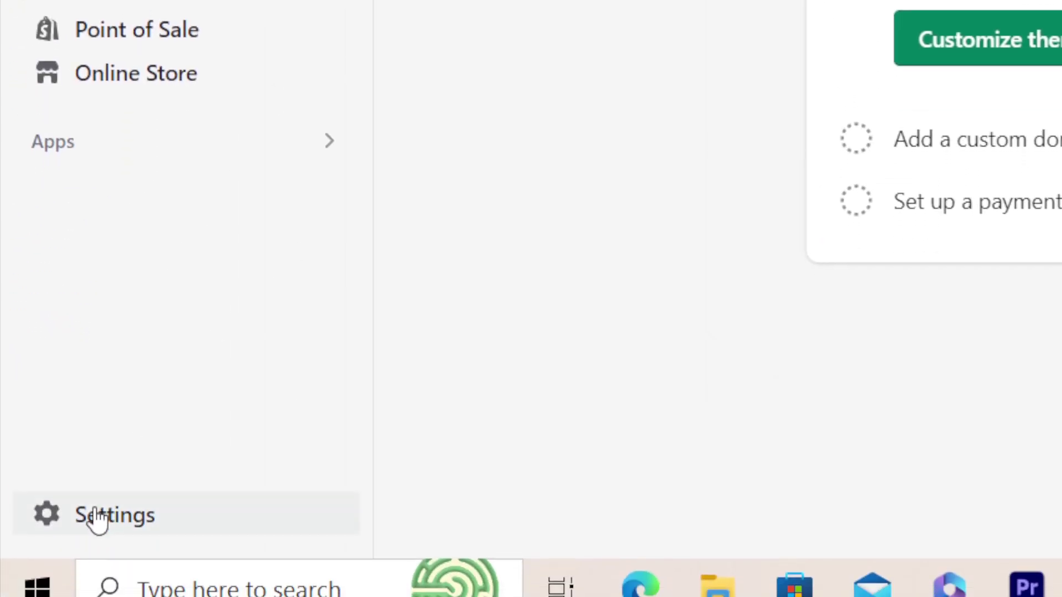
{"action": "left_click", "coordinate": [98, 520]}
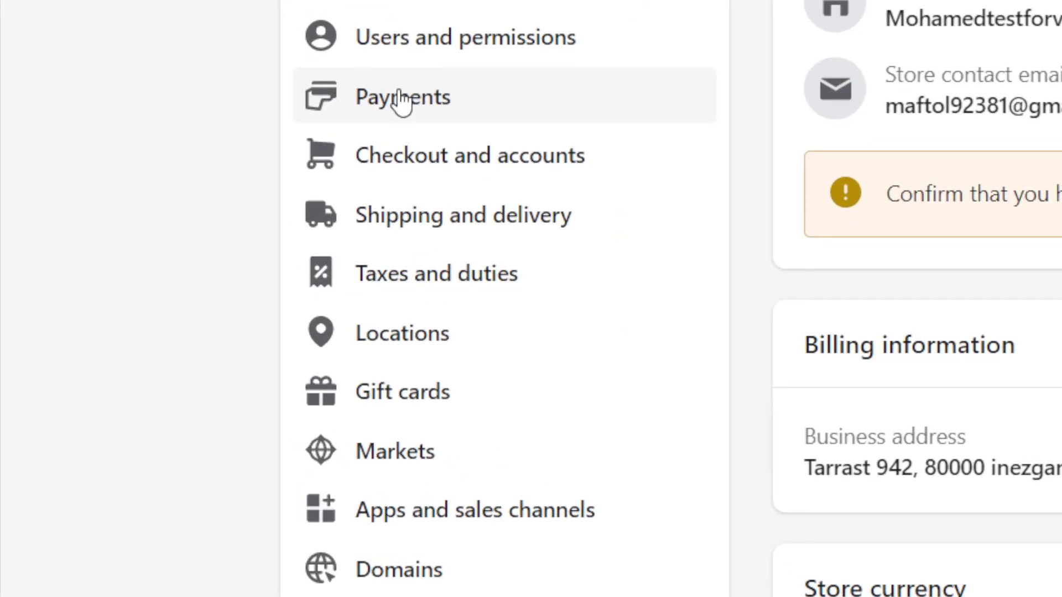
Open the Payments settings and review the Payment providers section
{"action": "left_click", "coordinate": [179, 302]}
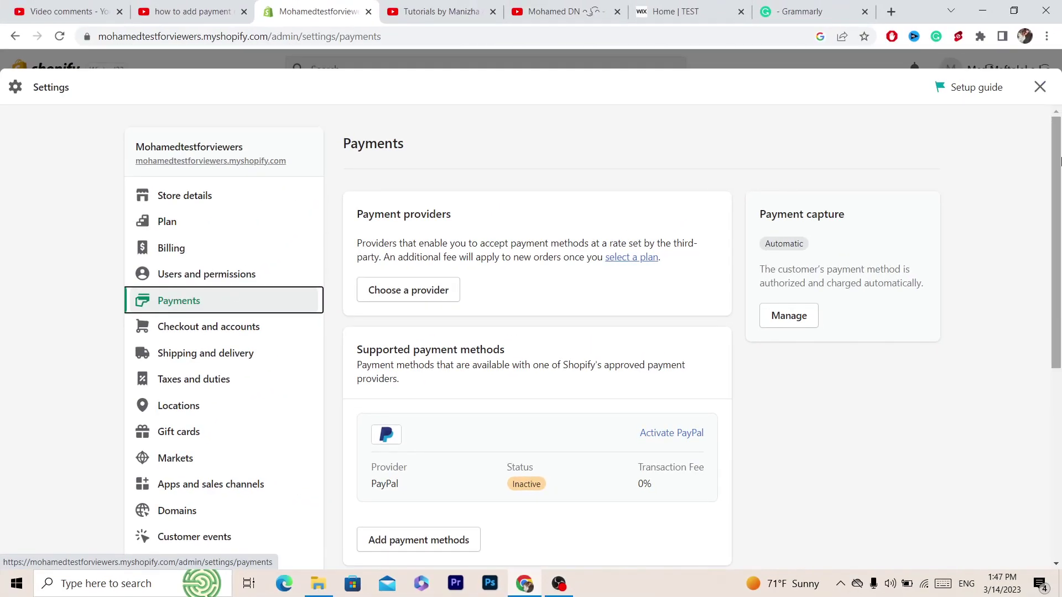
{"action": "scroll", "coordinate": [1060, 182], "scroll_direction": "down", "scroll_amount": 2}
{"action": "mouse_move", "coordinate": [1060, 183]}
{"action": "left_mouse_down"}
{"action": "mouse_move", "coordinate": [1058, 227]}
{"action": "mouse_move", "coordinate": [1054, 169]}
{"action": "left_mouse_up"}
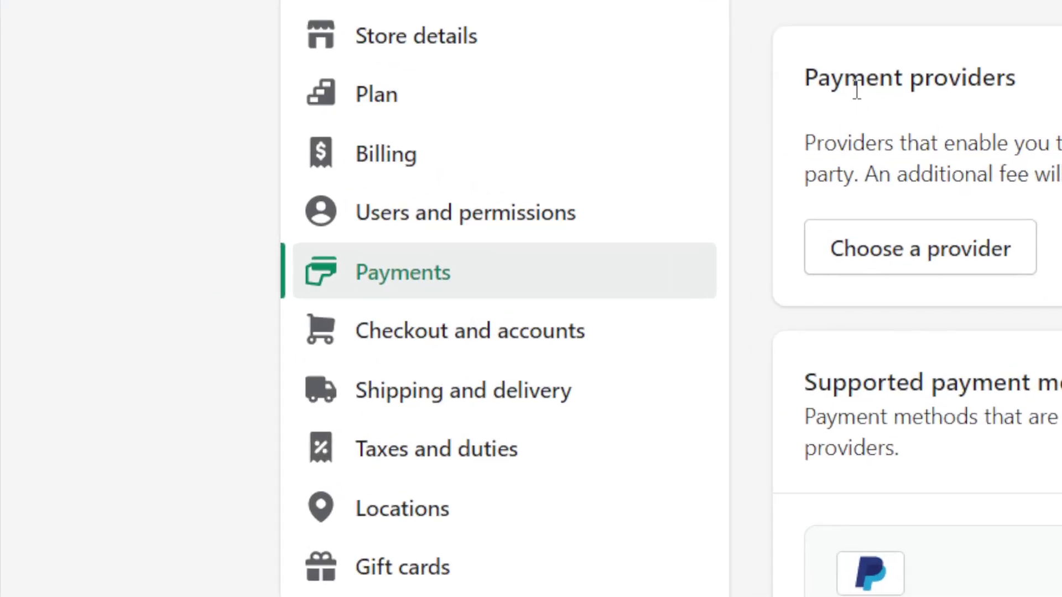
{"action": "left_click_drag", "start_coordinate": [363, 204], "coordinate": [534, 203]}
{"action": "left_click", "coordinate": [976, 110]}
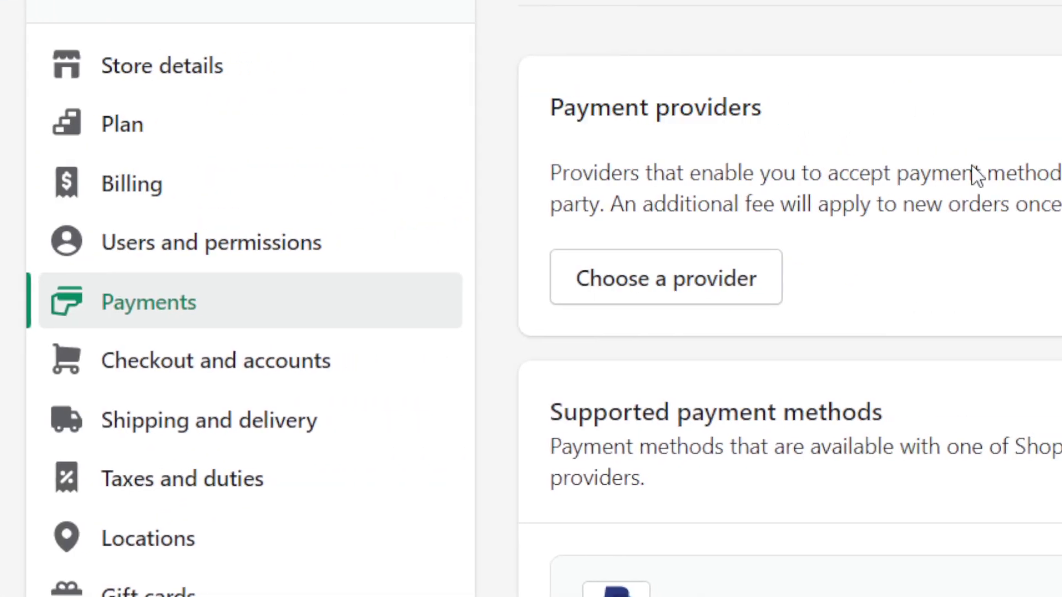
{"action": "scroll", "coordinate": [901, 242], "scroll_direction": "down", "scroll_amount": 2}
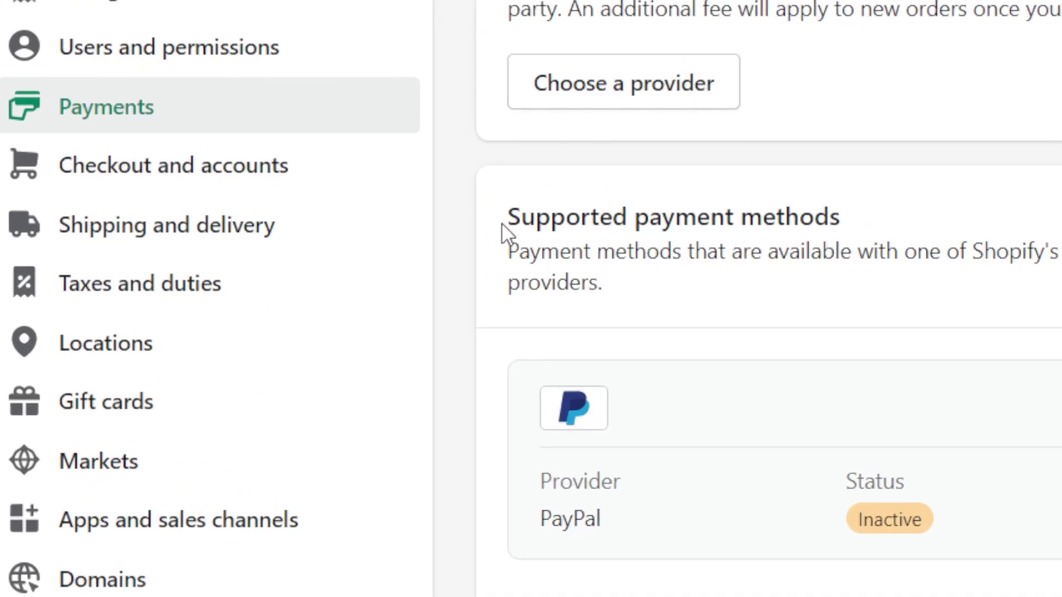
Review the Supported and Manual payment methods sections, then show the options for adding a manual method
{"action": "left_click_drag", "start_coordinate": [354, 254], "coordinate": [565, 251]}
{"action": "left_click", "coordinate": [975, 218]}
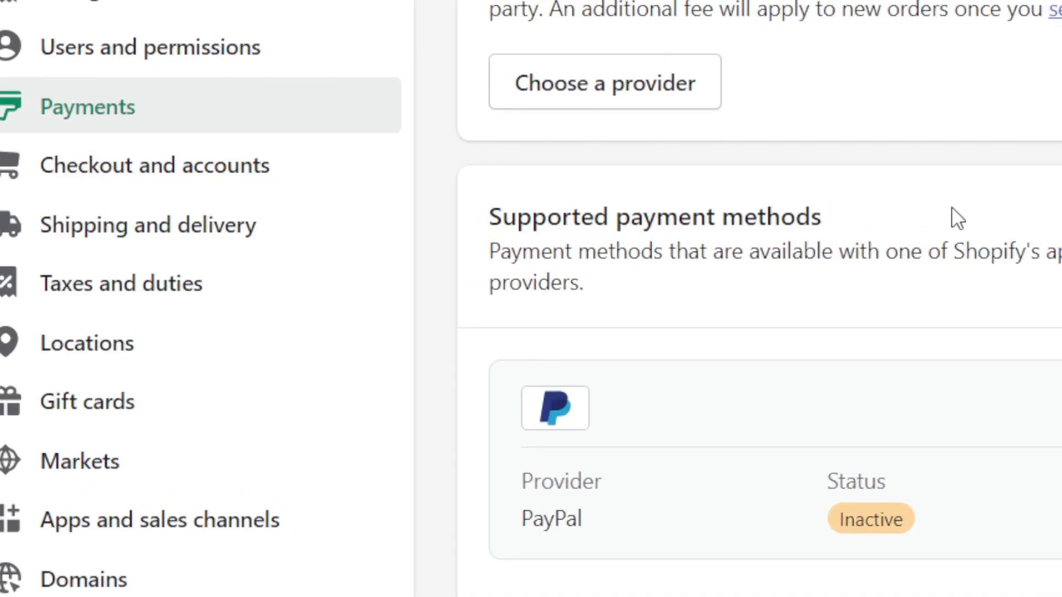
{"action": "scroll", "coordinate": [885, 216], "scroll_direction": "down", "scroll_amount": 3}
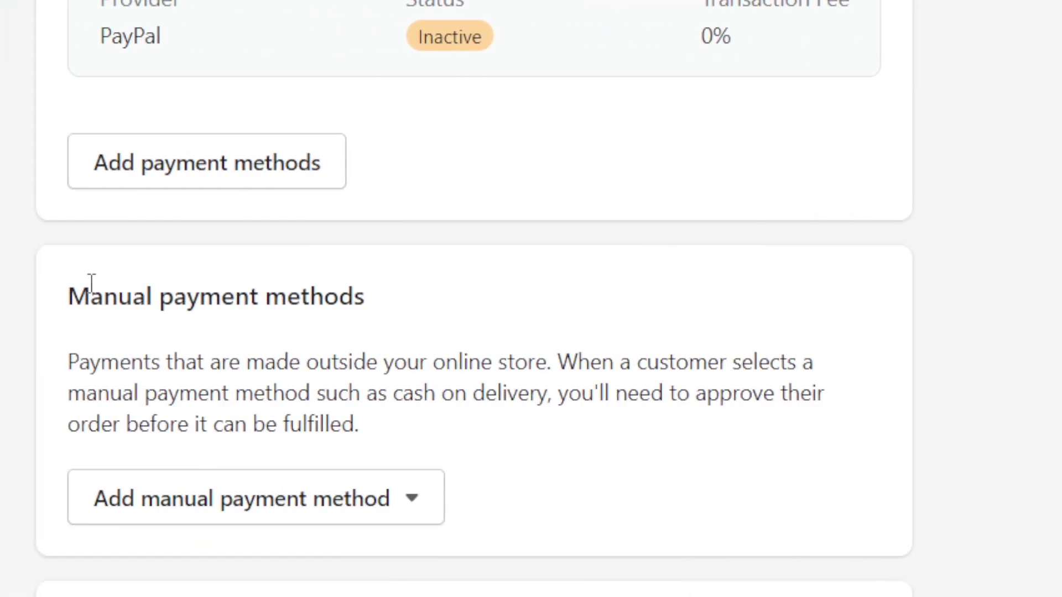
{"action": "triple_click", "coordinate": [0, 280]}
{"action": "left_click", "coordinate": [156, 292]}
{"action": "mouse_move", "coordinate": [72, 297]}
{"action": "left_mouse_down"}
{"action": "mouse_move", "coordinate": [362, 310]}
{"action": "mouse_move", "coordinate": [277, 325]}
{"action": "mouse_move", "coordinate": [91, 301]}
{"action": "left_mouse_up"}
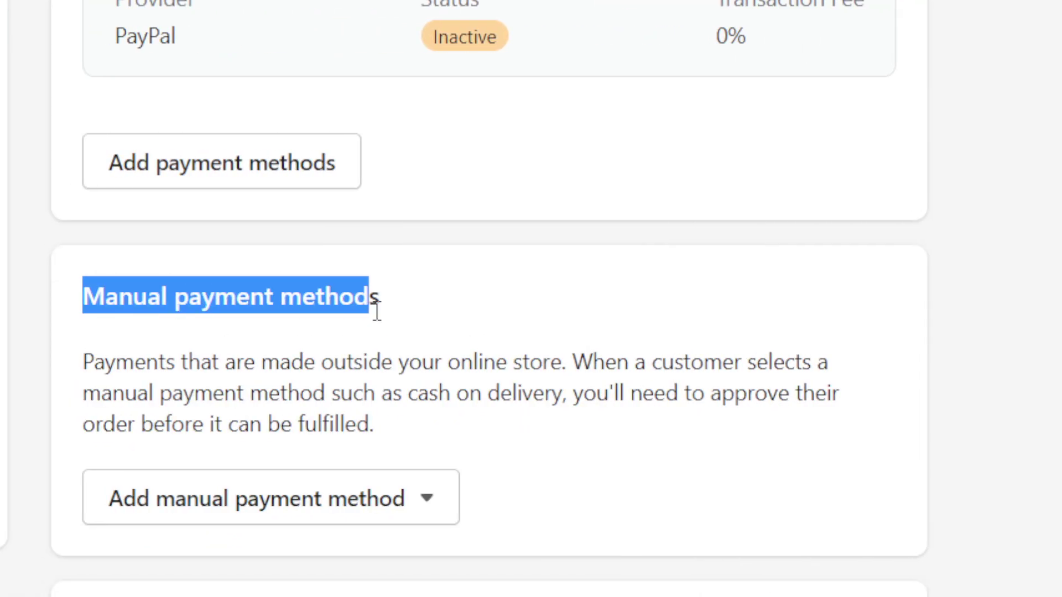
{"action": "left_click", "coordinate": [376, 310]}
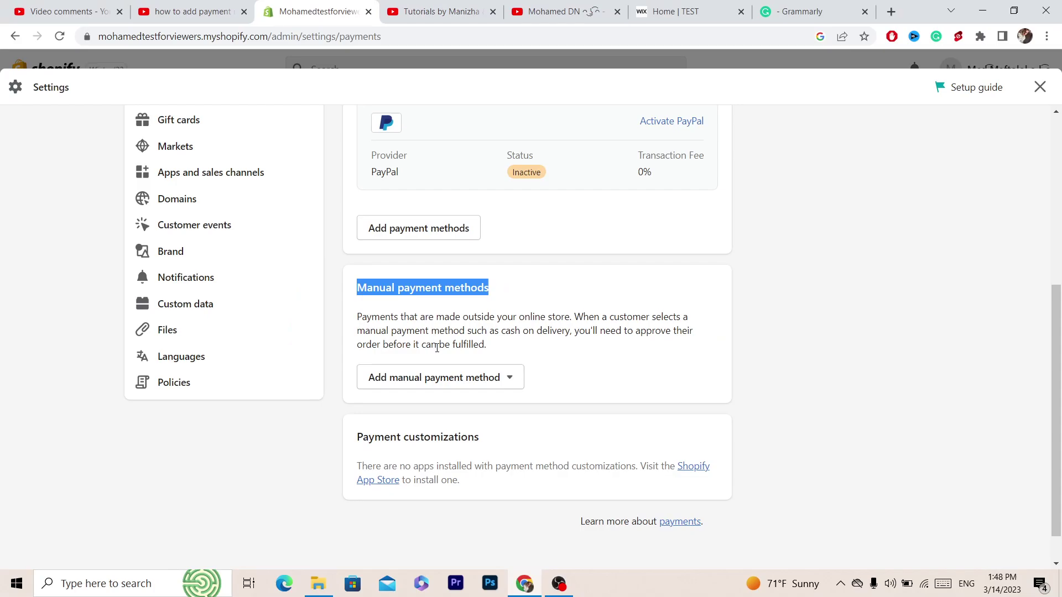
{"action": "left_click", "coordinate": [436, 377]}
{"action": "left_click", "coordinate": [434, 330]}
{"action": "left_click", "coordinate": [280, 485]}
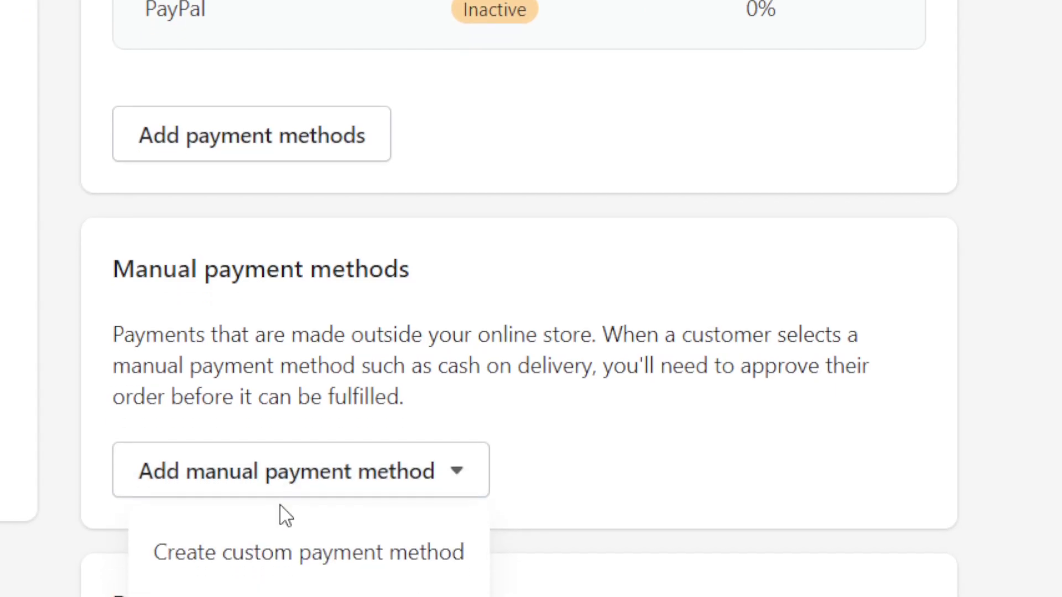
{"action": "scroll", "coordinate": [281, 517], "scroll_direction": "down", "scroll_amount": 5}
{"action": "left_click", "coordinate": [210, 507]}
{"action": "left_click", "coordinate": [375, 218]}
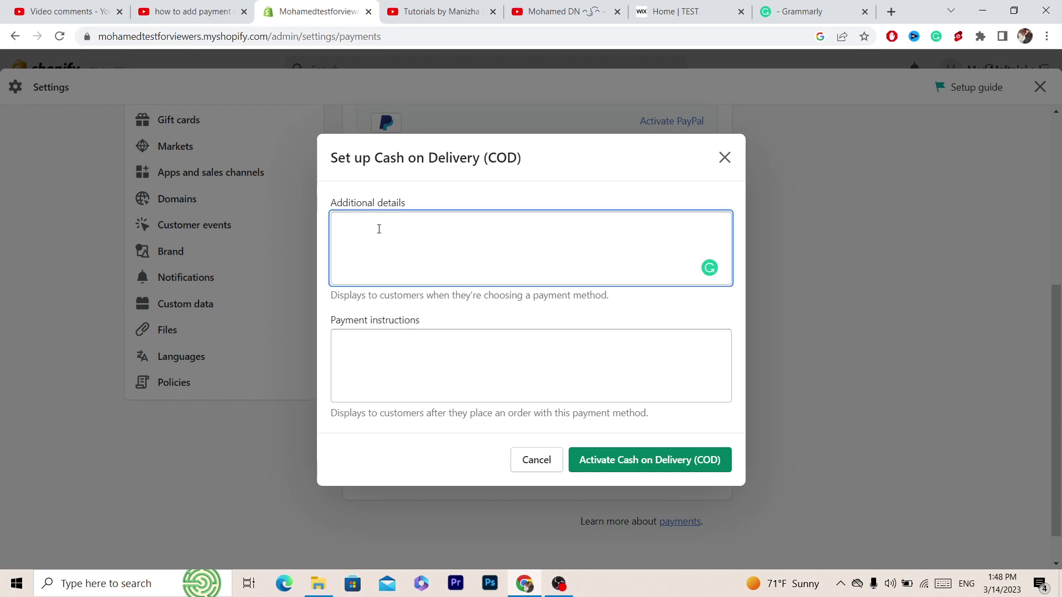
{"action": "left_click", "coordinate": [405, 356]}
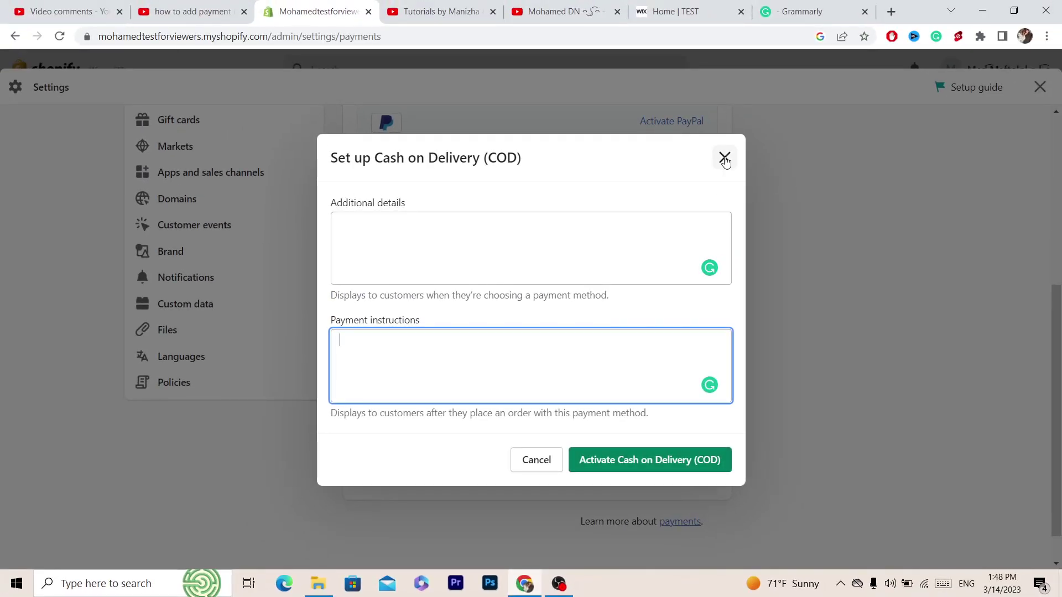
{"action": "left_click", "coordinate": [725, 157]}
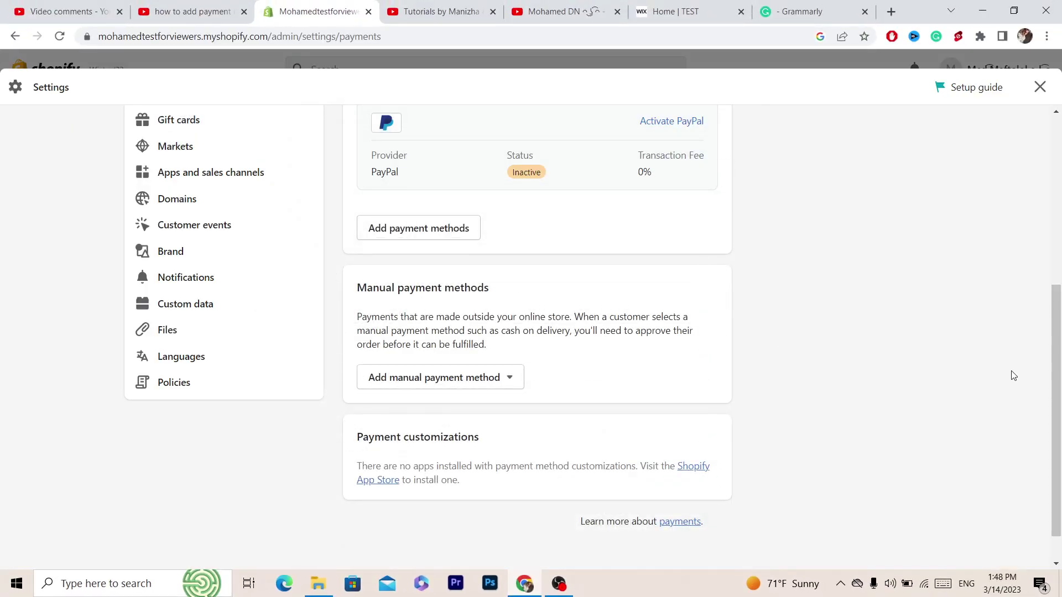
{"action": "left_click_drag", "start_coordinate": [1057, 381], "coordinate": [1061, 272]}
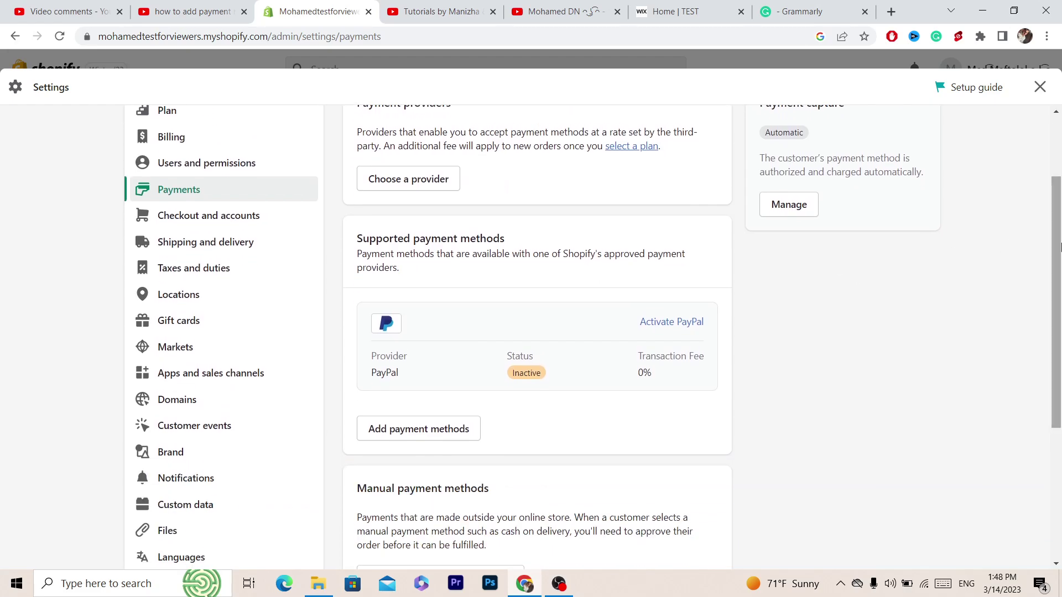
{"action": "scroll", "coordinate": [603, 255], "scroll_direction": "up", "scroll_amount": 2}
{"action": "scroll", "coordinate": [691, 225], "scroll_direction": "down", "scroll_amount": 1}
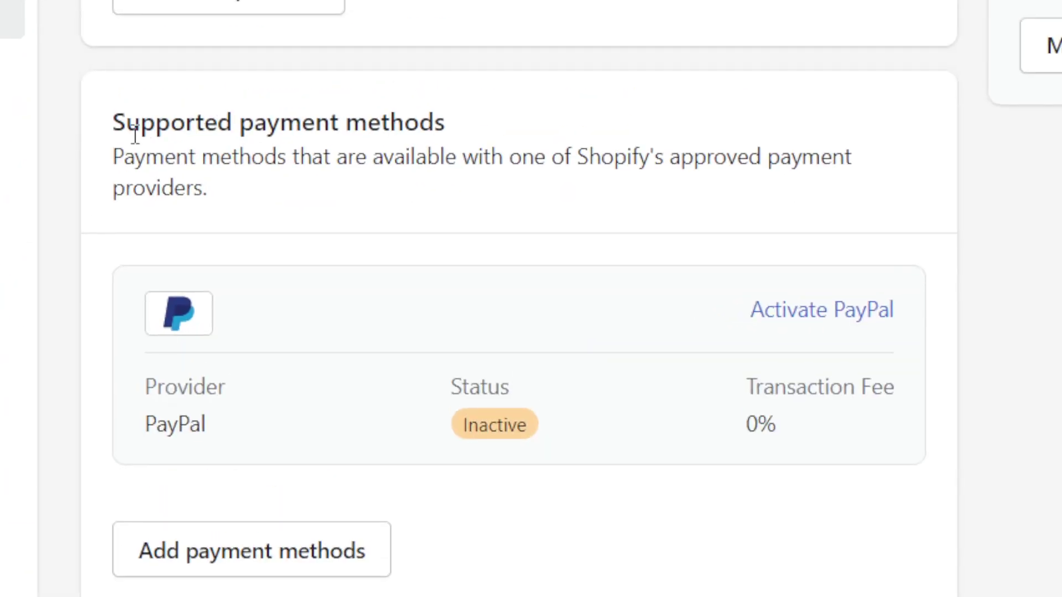
{"action": "left_click_drag", "start_coordinate": [155, 26], "coordinate": [389, 28]}
{"action": "left_click_drag", "start_coordinate": [370, 122], "coordinate": [461, 127]}
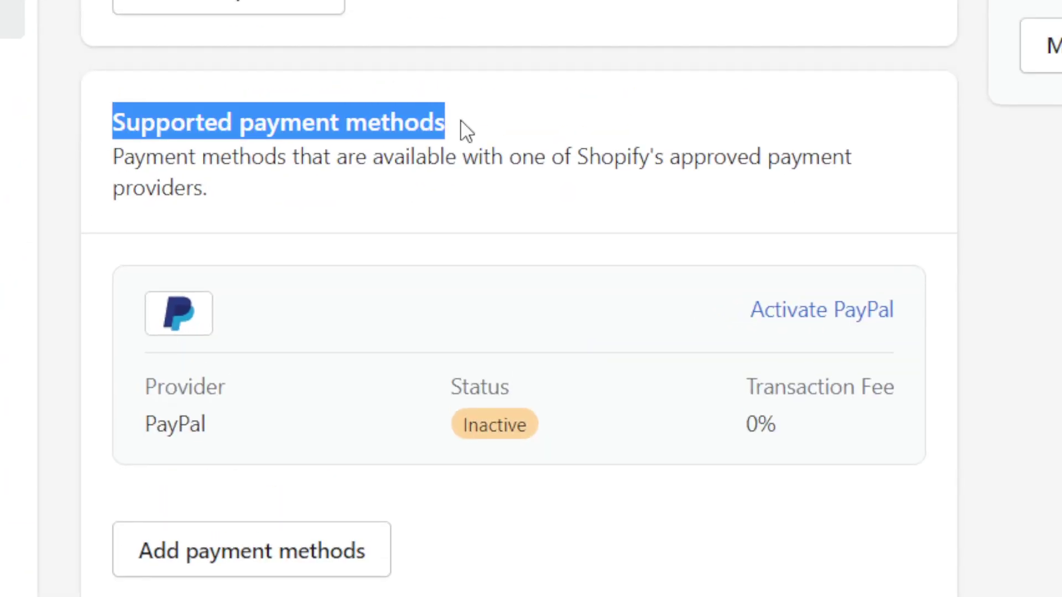
{"action": "left_click", "coordinate": [466, 130]}
{"action": "triple_click", "coordinate": [331, 125]}
{"action": "left_click", "coordinate": [332, 195]}
{"action": "triple_click", "coordinate": [332, 194]}
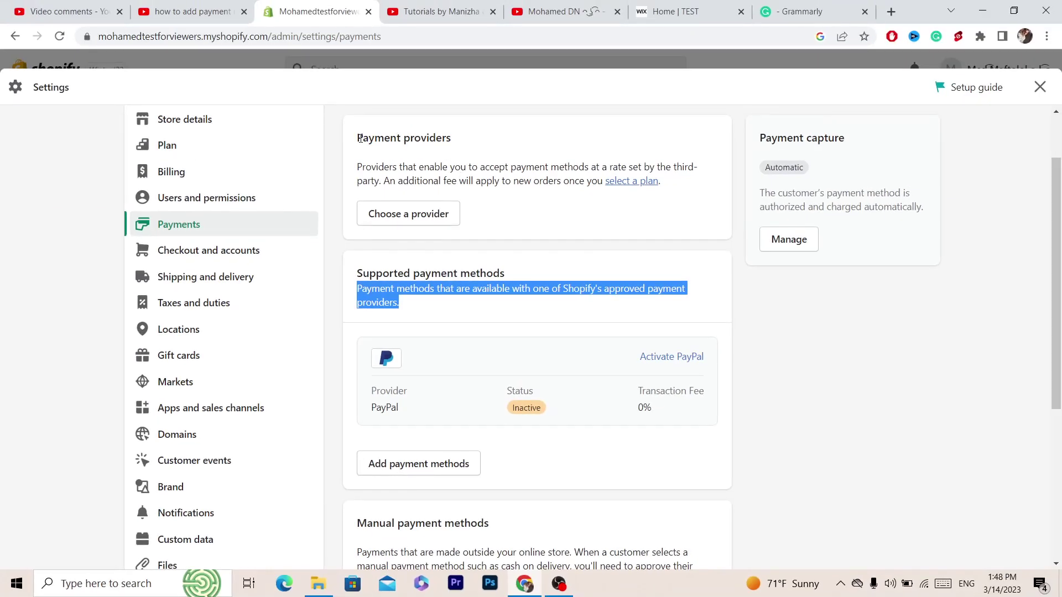
{"action": "left_click_drag", "start_coordinate": [357, 139], "coordinate": [453, 138]}
{"action": "left_click", "coordinate": [504, 182]}
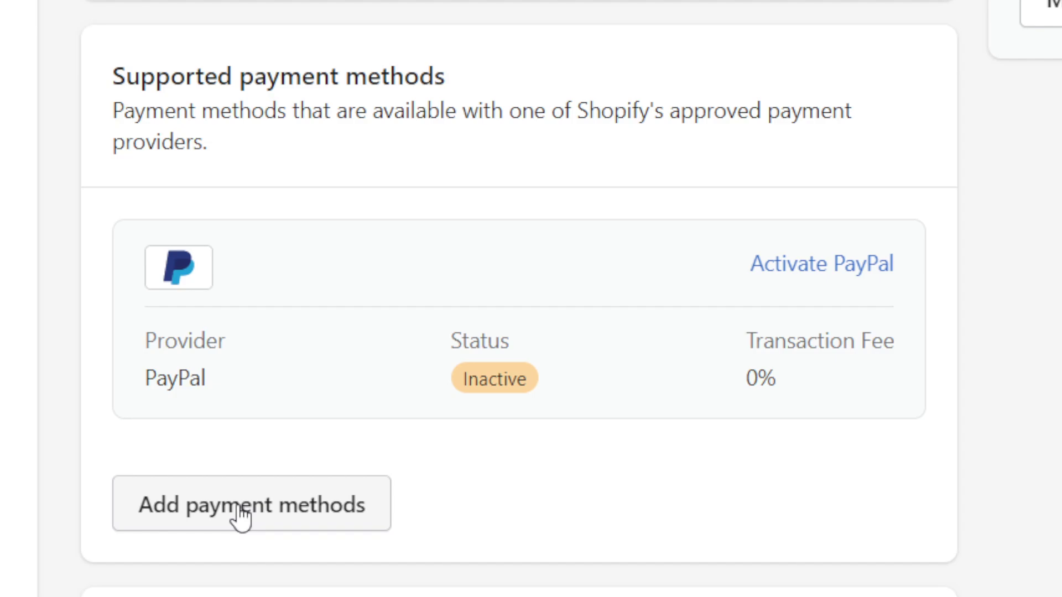
Filter providers by Mastercard, Visa, American Express and Union Pay to list six matches
{"action": "left_click", "coordinate": [205, 520]}
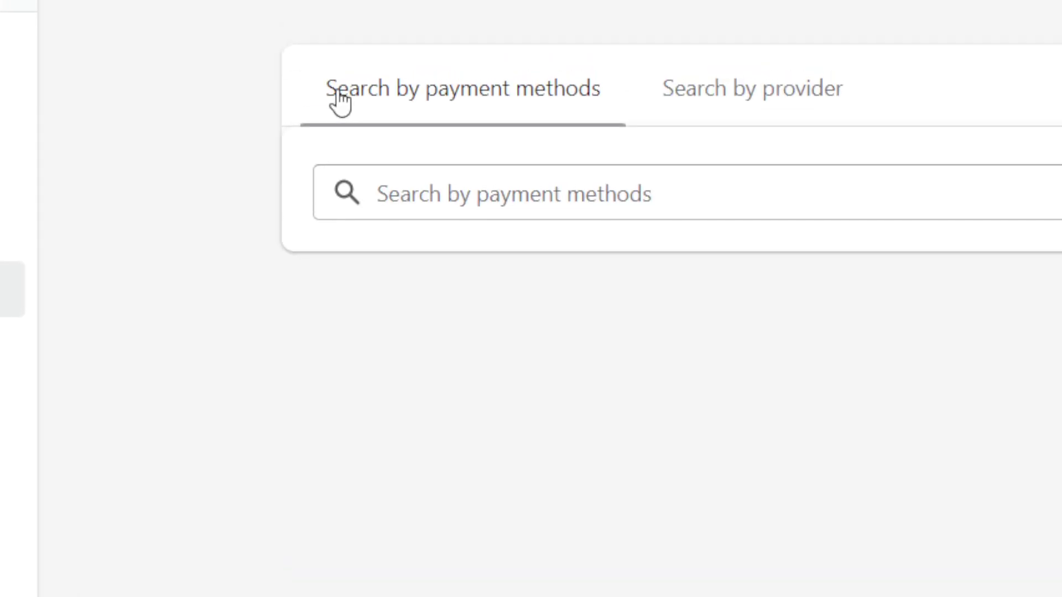
{"action": "left_click", "coordinate": [453, 181]}
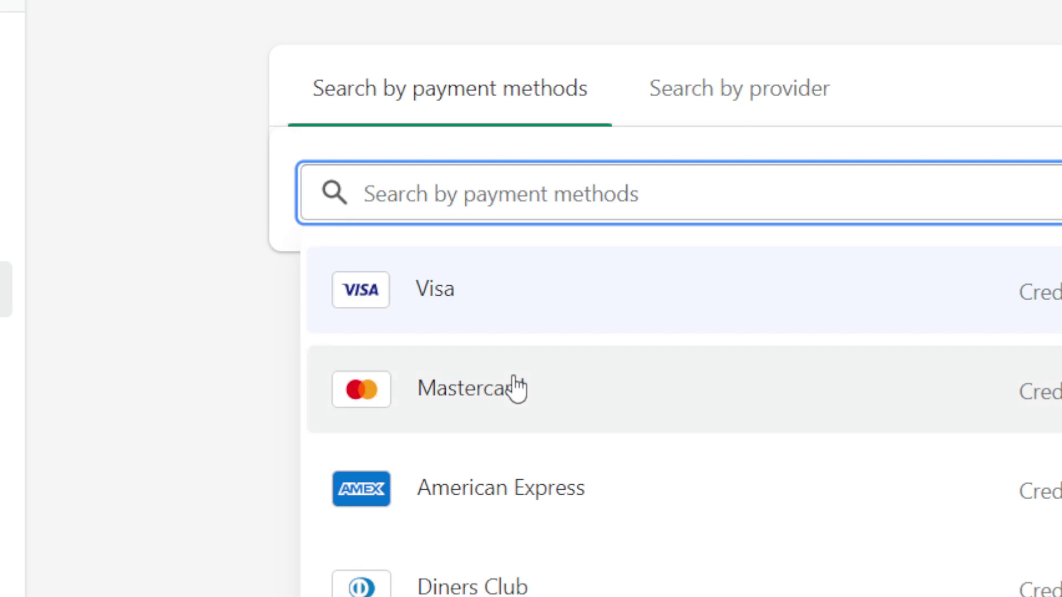
{"action": "left_click", "coordinate": [514, 388]}
{"action": "left_click", "coordinate": [467, 321]}
{"action": "left_click", "coordinate": [515, 518]}
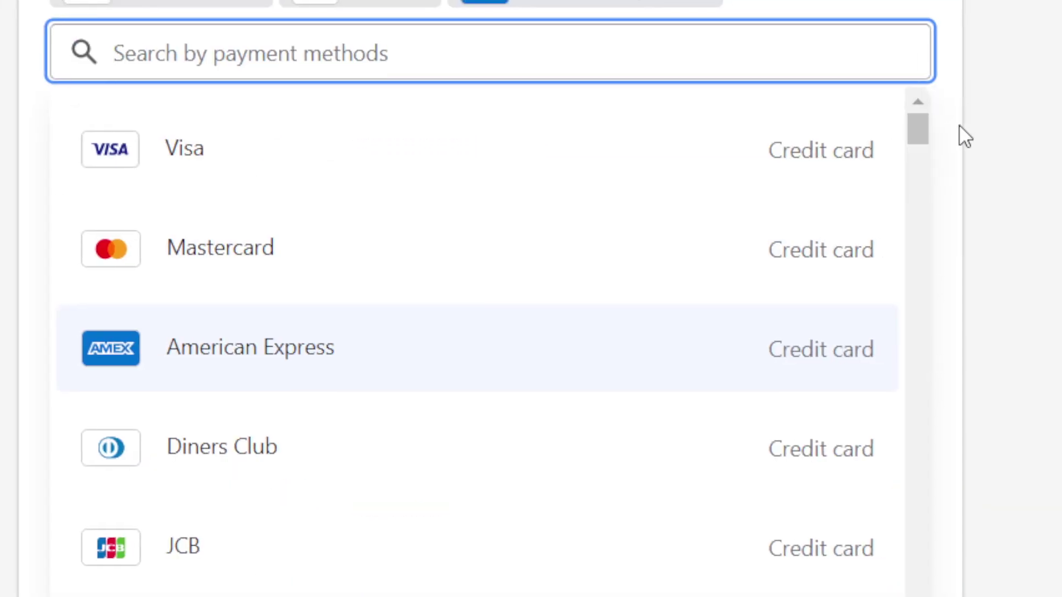
{"action": "left_click_drag", "start_coordinate": [930, 141], "coordinate": [929, 168]}
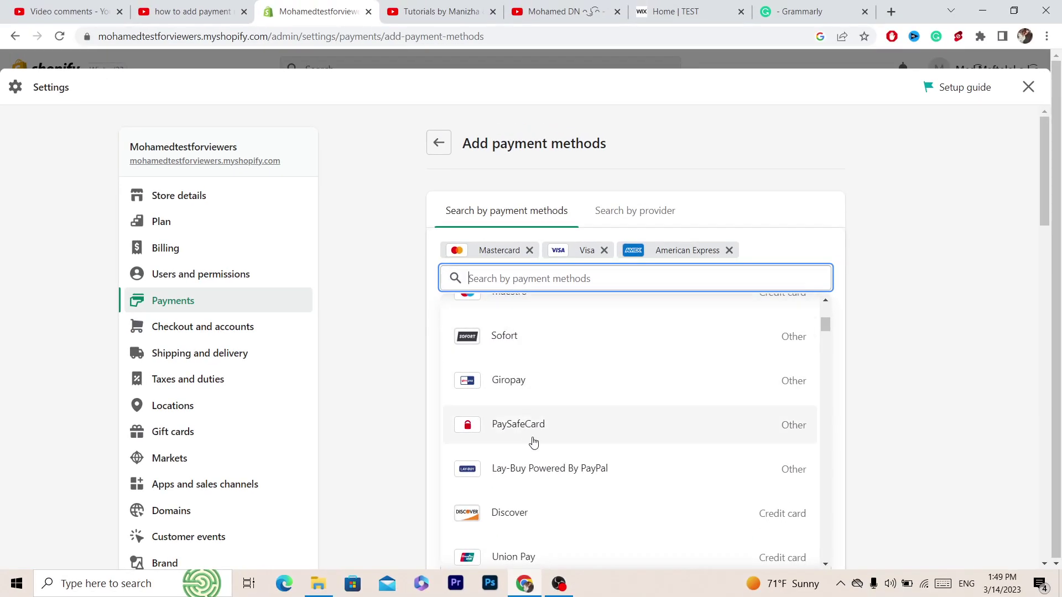
{"action": "left_click", "coordinate": [518, 558]}
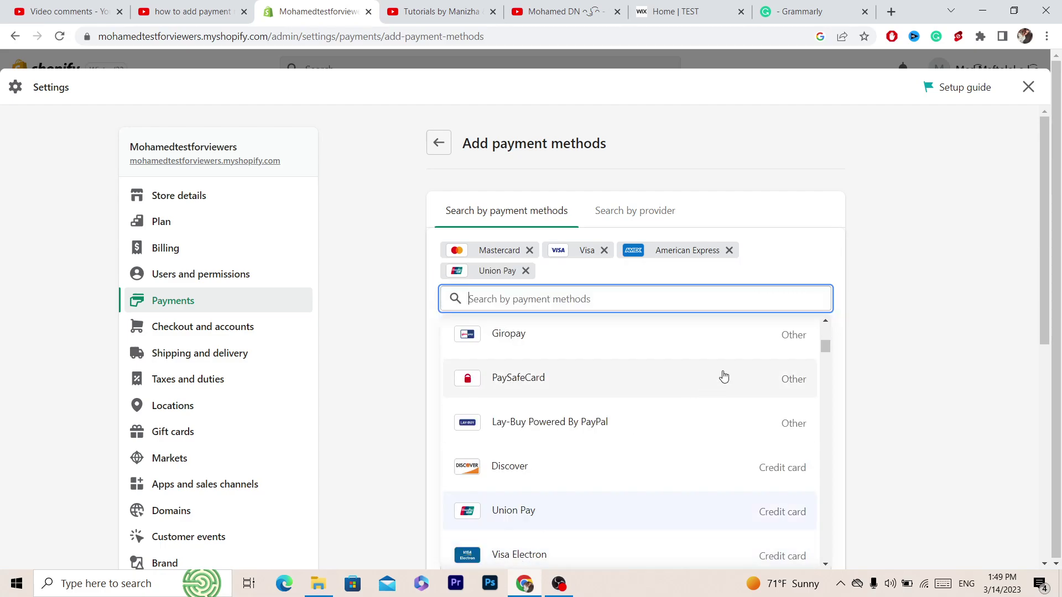
{"action": "left_click", "coordinate": [915, 316]}
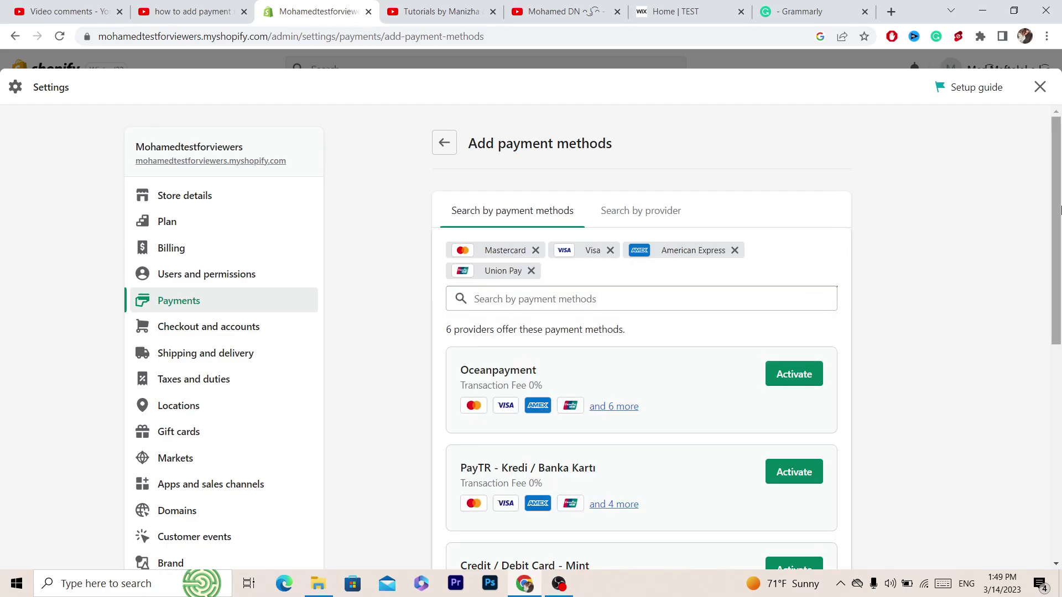
{"action": "scroll", "coordinate": [553, 299], "scroll_direction": "down", "scroll_amount": 1}
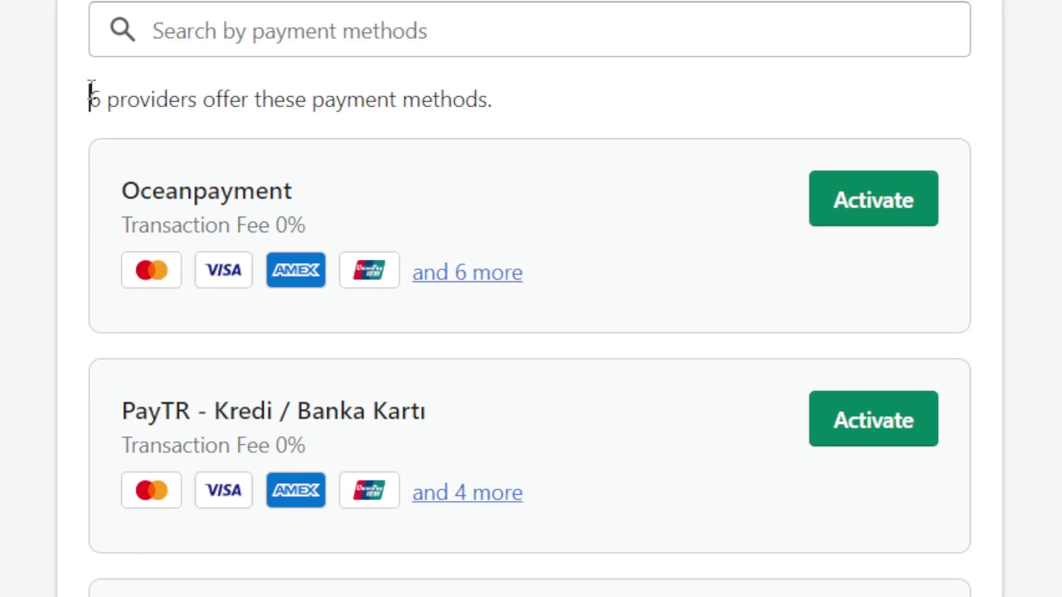
{"action": "left_click_drag", "start_coordinate": [448, 284], "coordinate": [548, 282]}
{"action": "left_click_drag", "start_coordinate": [314, 89], "coordinate": [538, 100]}
{"action": "left_click", "coordinate": [538, 100]}
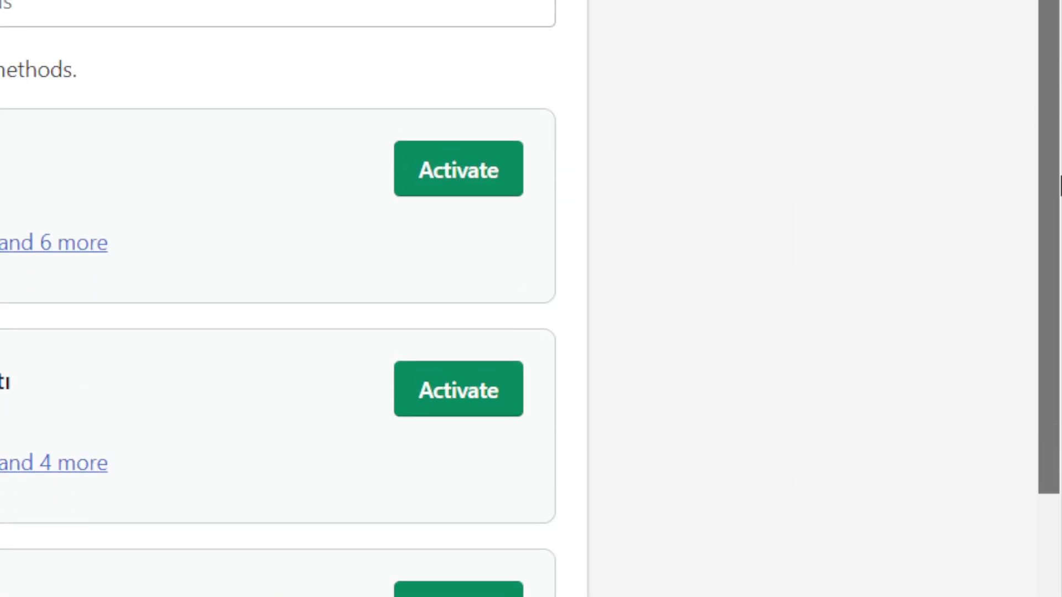
{"action": "left_click_drag", "start_coordinate": [88, 142], "coordinate": [562, 521]}
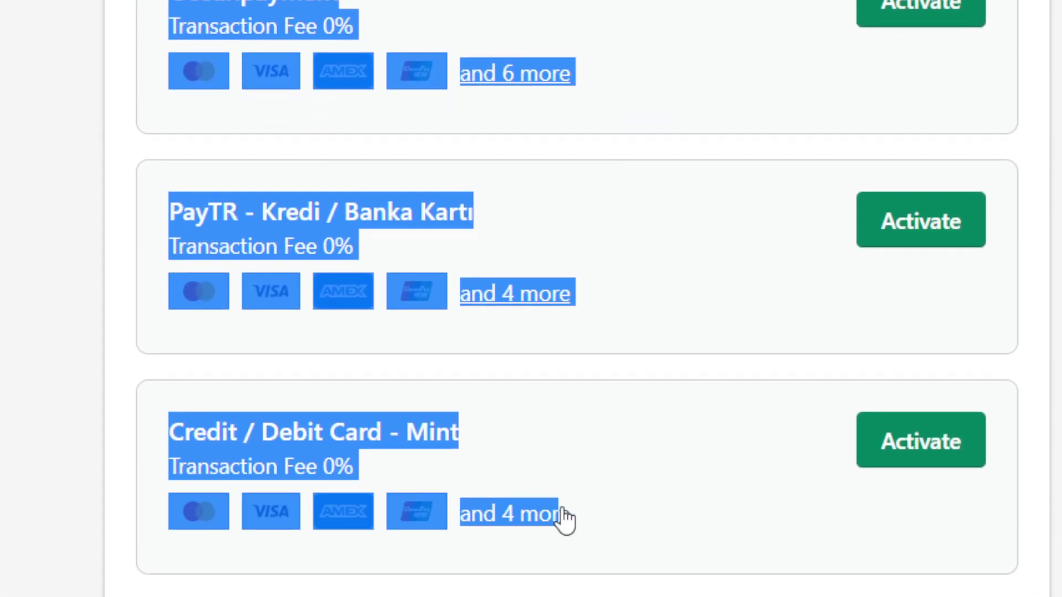
{"action": "left_click", "coordinate": [282, 220]}
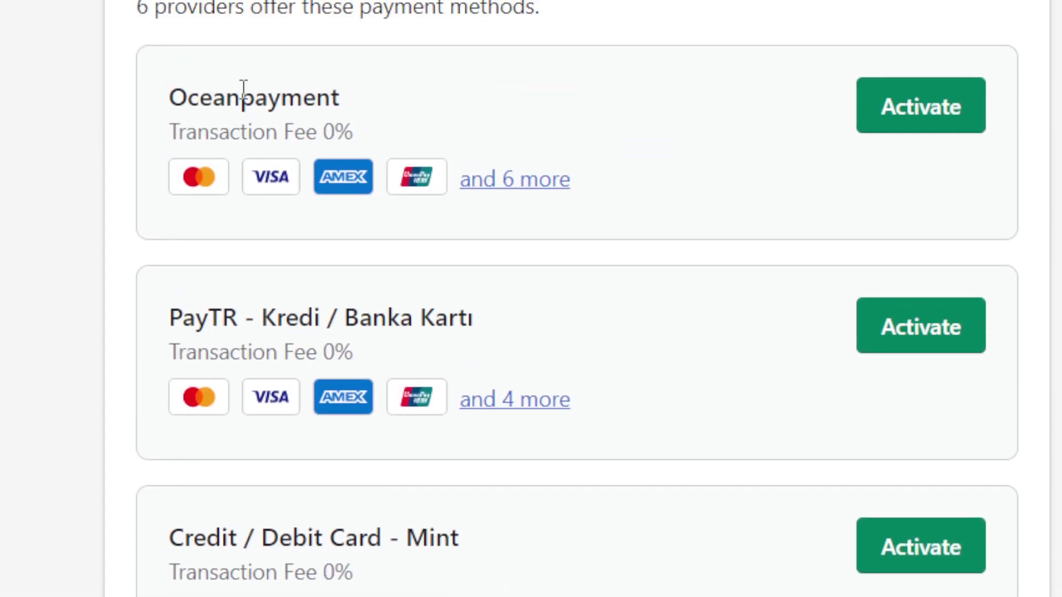
{"action": "left_click_drag", "start_coordinate": [147, 100], "coordinate": [383, 99]}
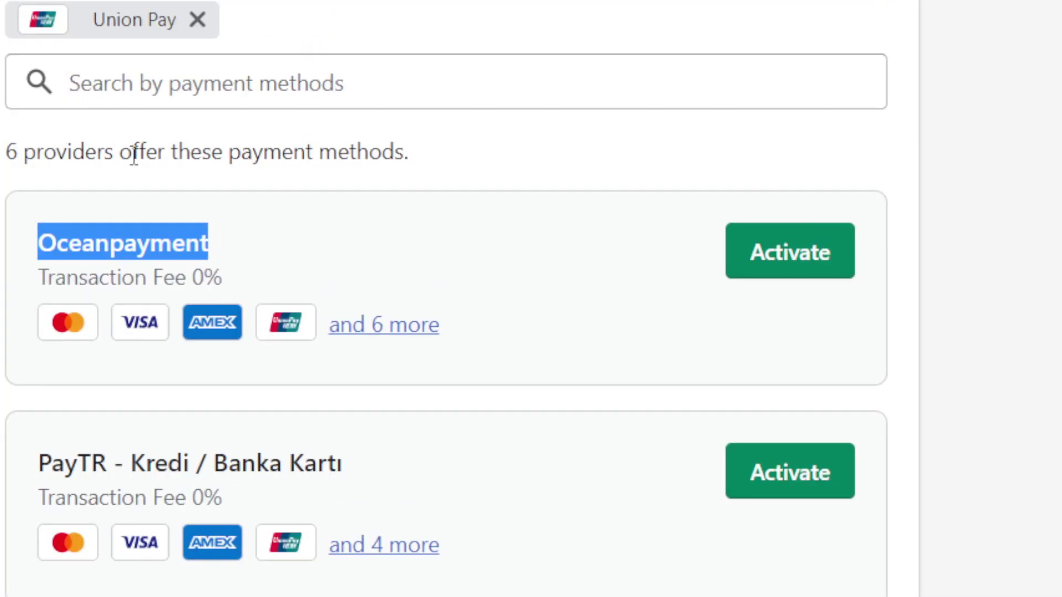
{"action": "left_click_drag", "start_coordinate": [176, 151], "coordinate": [337, 162]}
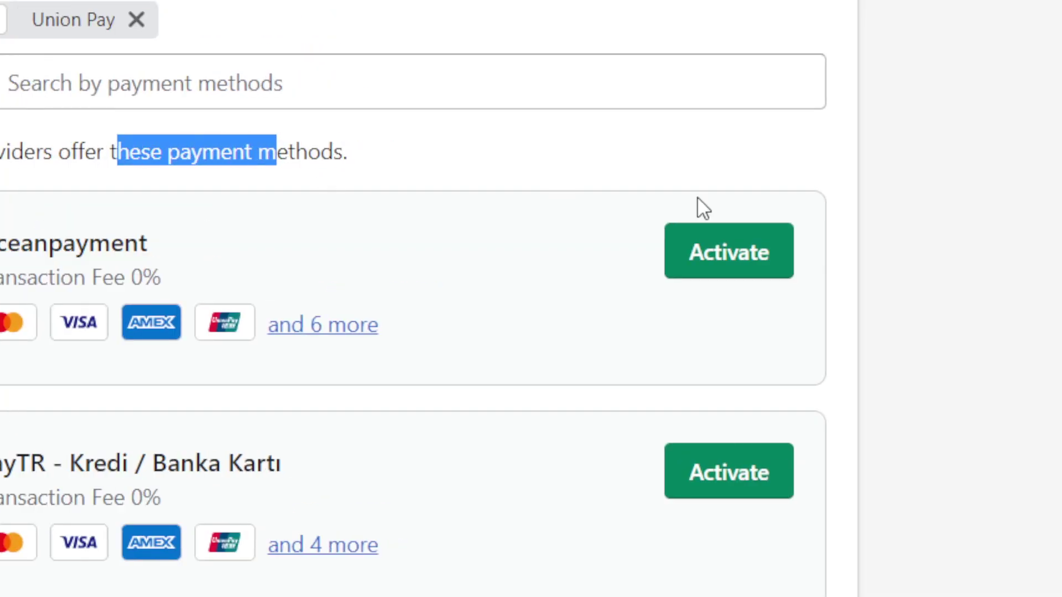
{"action": "left_click_drag", "start_coordinate": [1056, 227], "coordinate": [1056, 284]}
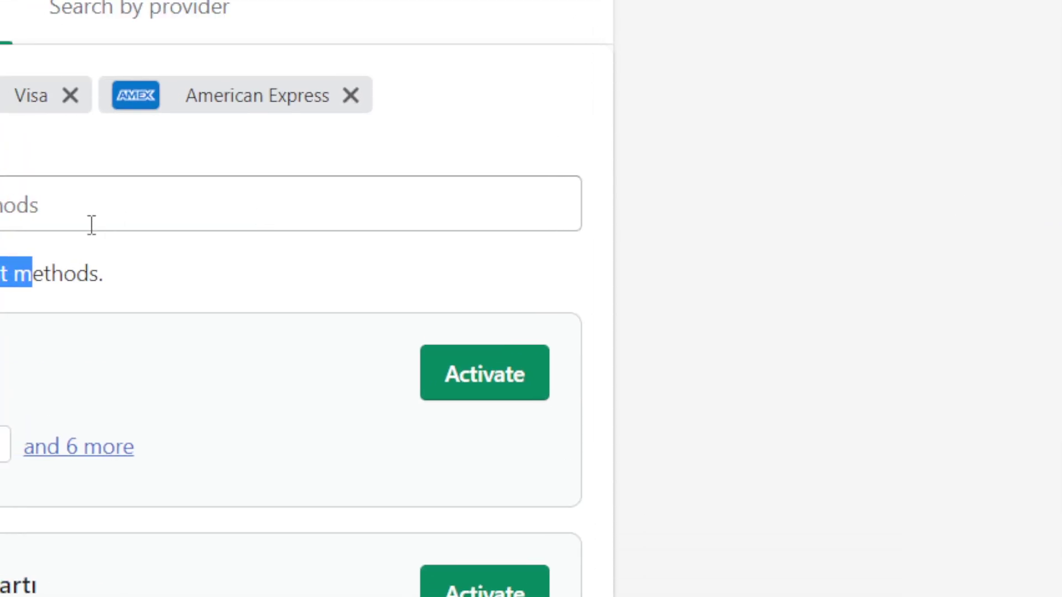
Add Bitcoin to the payment method filters, which leaves no supporting providers
{"action": "left_click", "coordinate": [91, 206]}
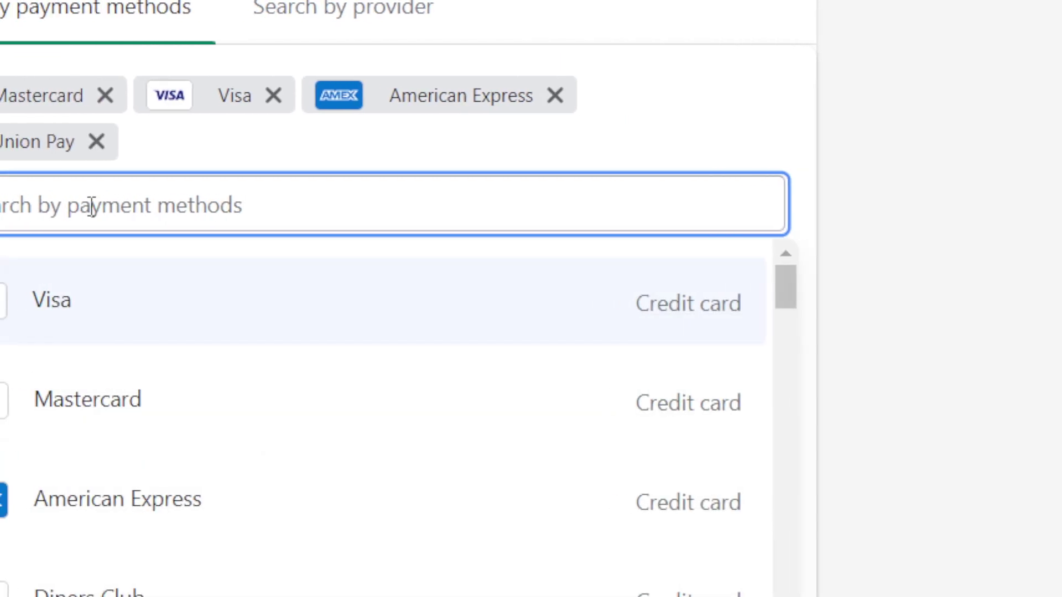
{"action": "left_click_drag", "start_coordinate": [784, 292], "coordinate": [775, 487]}
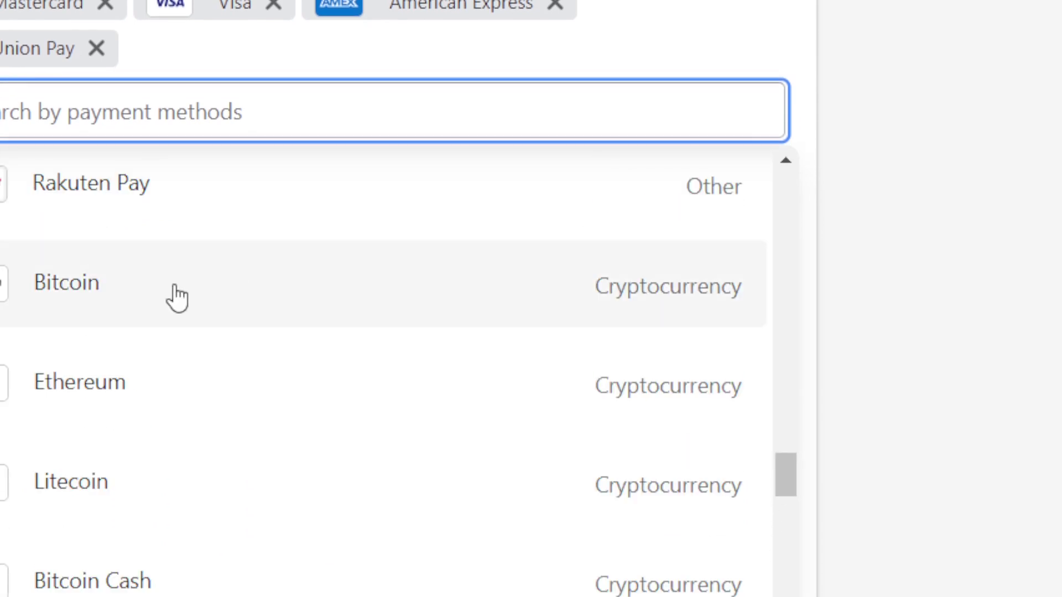
{"action": "left_click", "coordinate": [176, 289]}
{"action": "left_click", "coordinate": [1060, 266]}
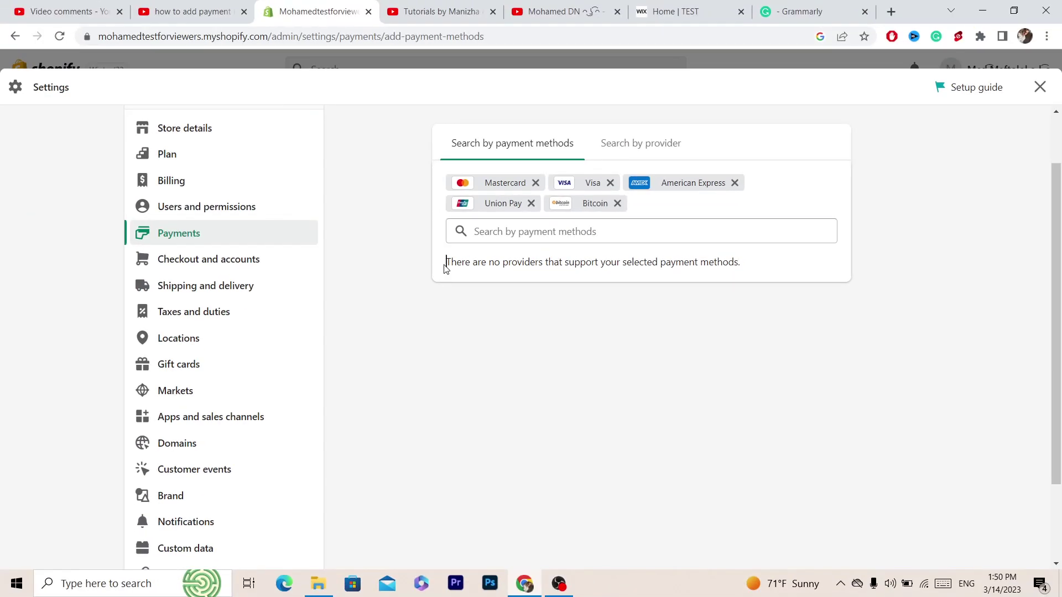
{"action": "left_click_drag", "start_coordinate": [94, 200], "coordinate": [288, 209]}
{"action": "left_click_drag", "start_coordinate": [531, 265], "coordinate": [760, 264]}
{"action": "left_click", "coordinate": [759, 264]}
Remove the Bitcoin filter, then activate and connect the Credit / Debit Card - Mint provider
{"action": "left_click", "coordinate": [618, 203]}
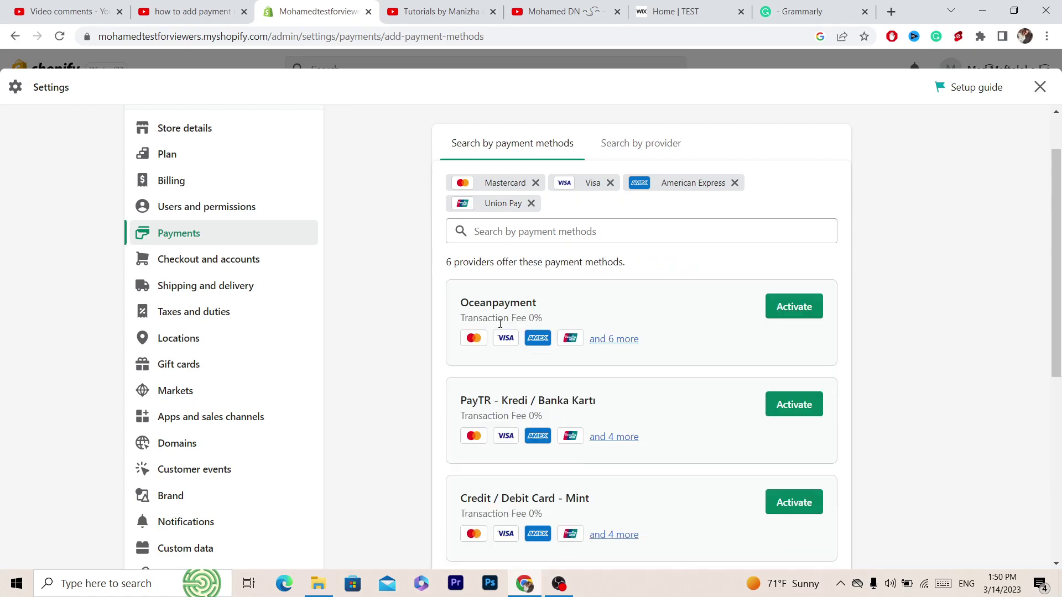
{"action": "left_click_drag", "start_coordinate": [1060, 203], "coordinate": [1060, 249]}
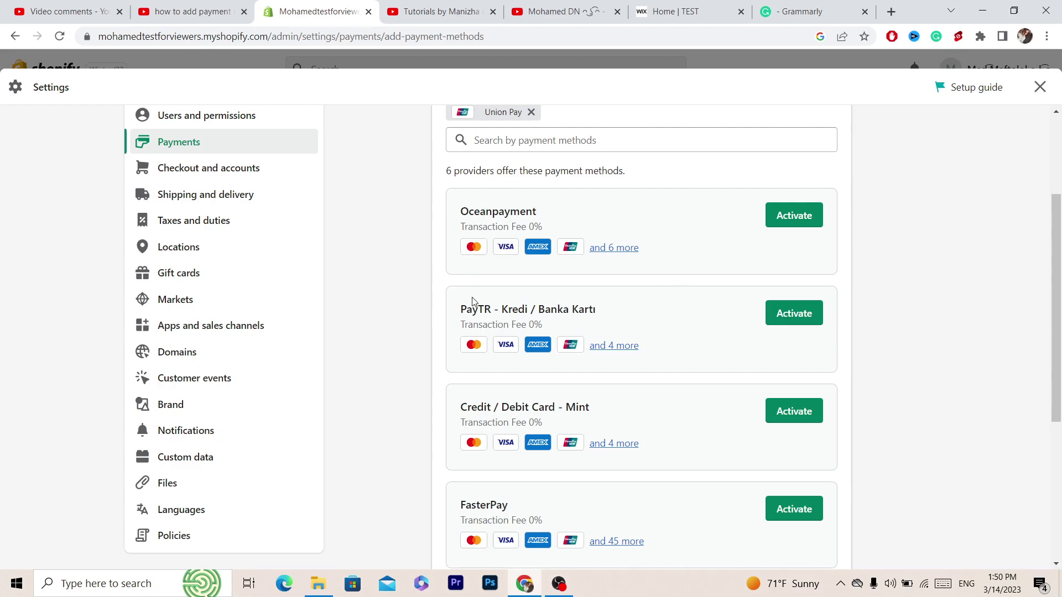
{"action": "left_click_drag", "start_coordinate": [517, 409], "coordinate": [611, 413]}
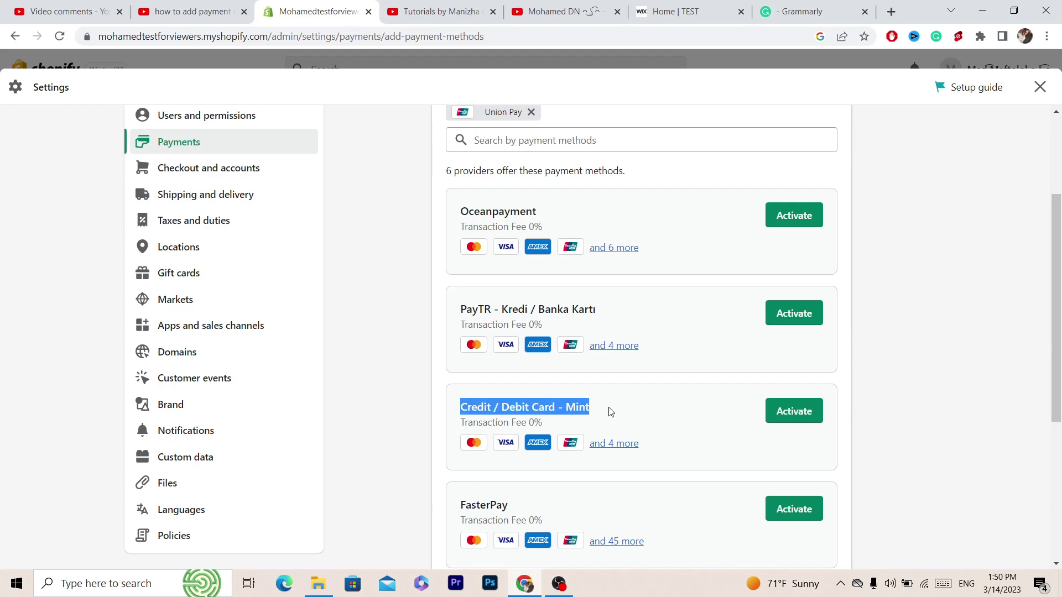
{"action": "left_click", "coordinate": [608, 411]}
{"action": "left_click", "coordinate": [792, 416]}
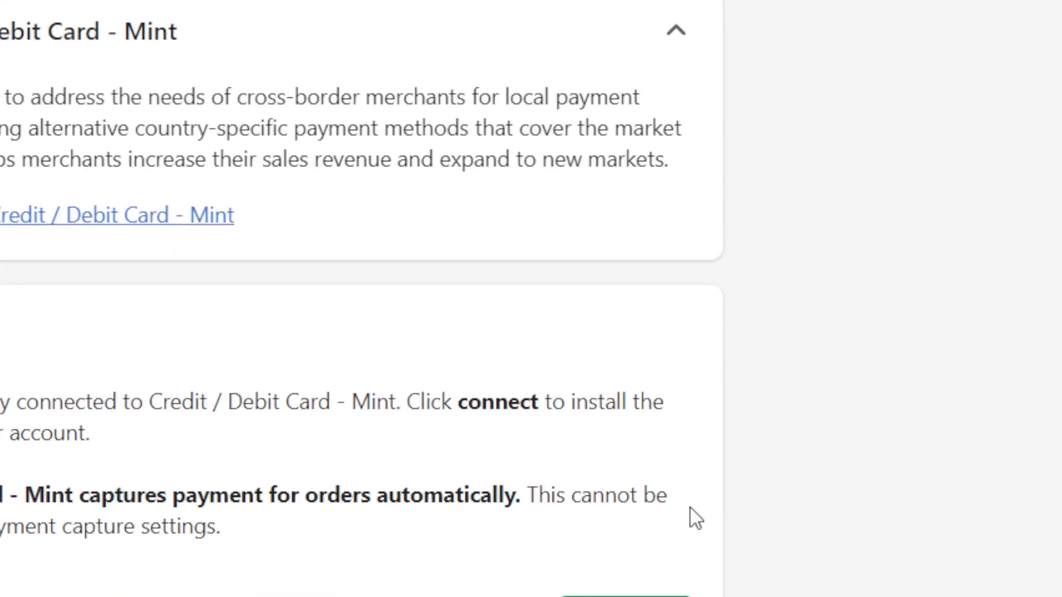
{"action": "scroll", "coordinate": [653, 517], "scroll_direction": "down", "scroll_amount": 1}
{"action": "left_click", "coordinate": [652, 518]}
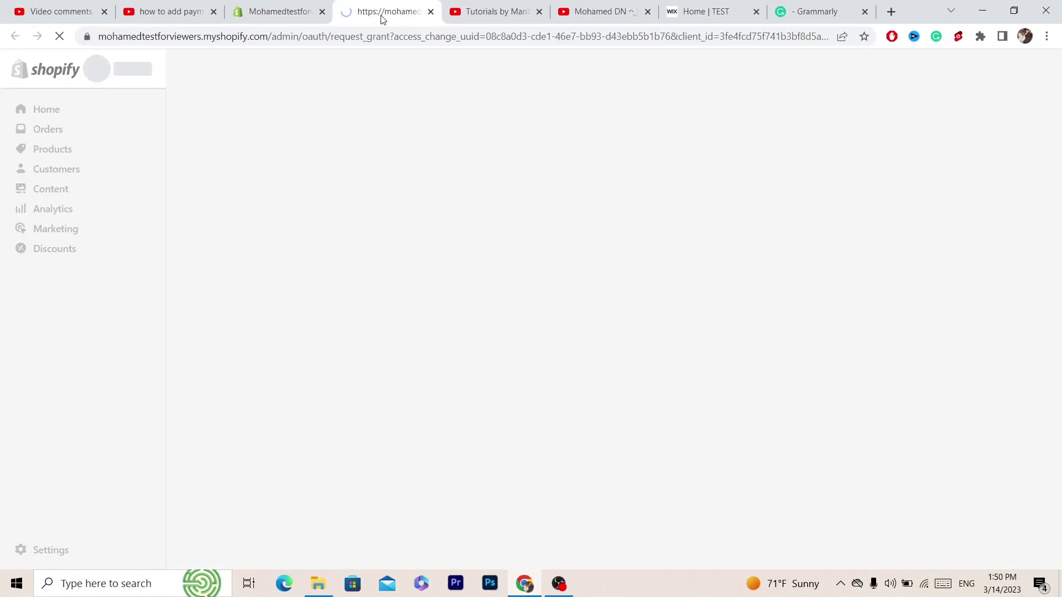
Install the Credit / Debit Card - Mint app so it redirects to the Oceanpayment gateway
{"action": "left_click", "coordinate": [396, 37]}
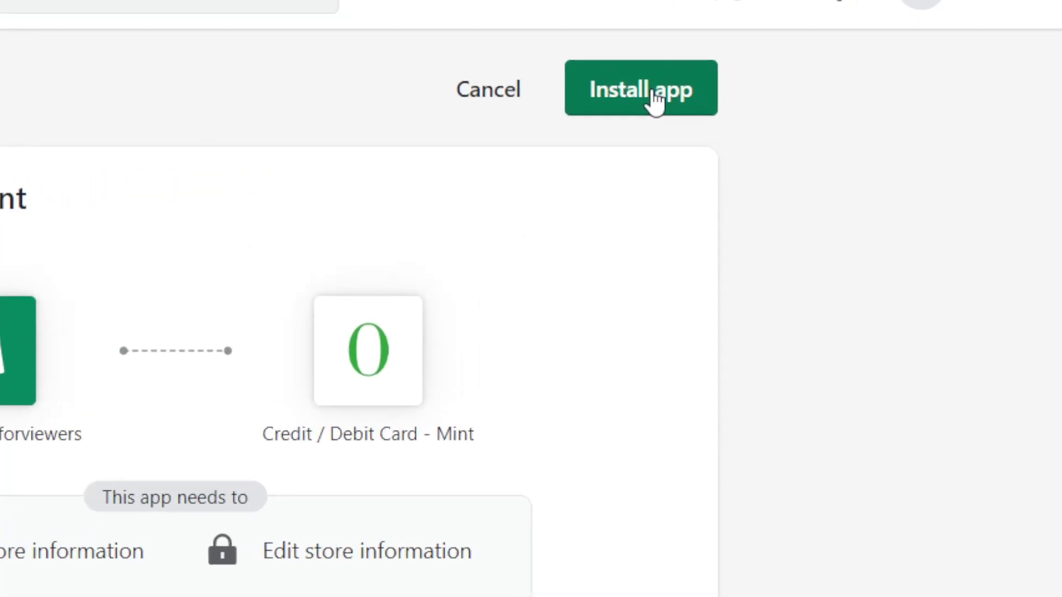
{"action": "left_click", "coordinate": [656, 100]}
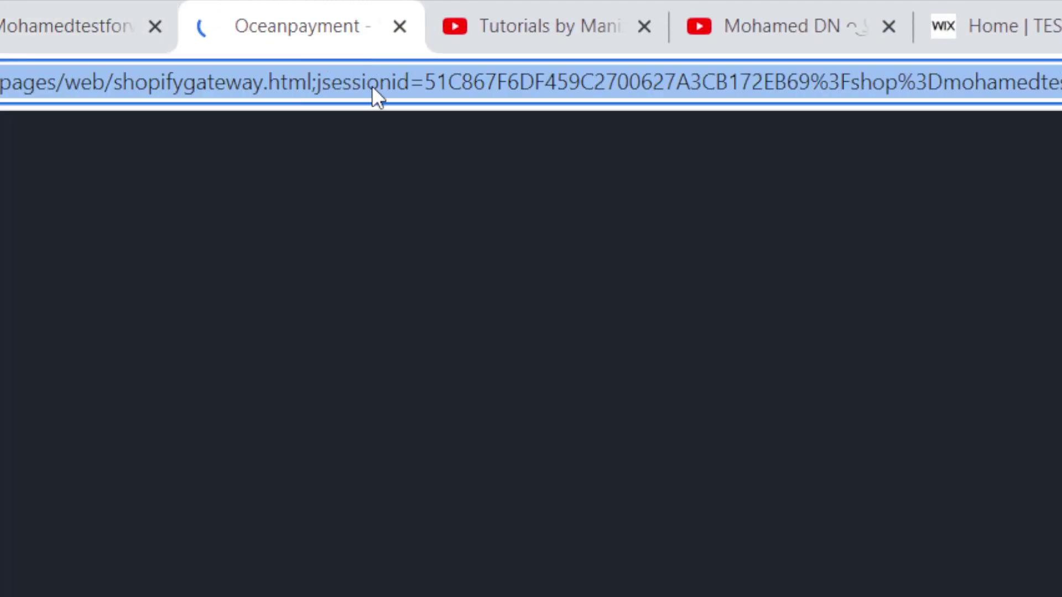
{"action": "left_click", "coordinate": [376, 84]}
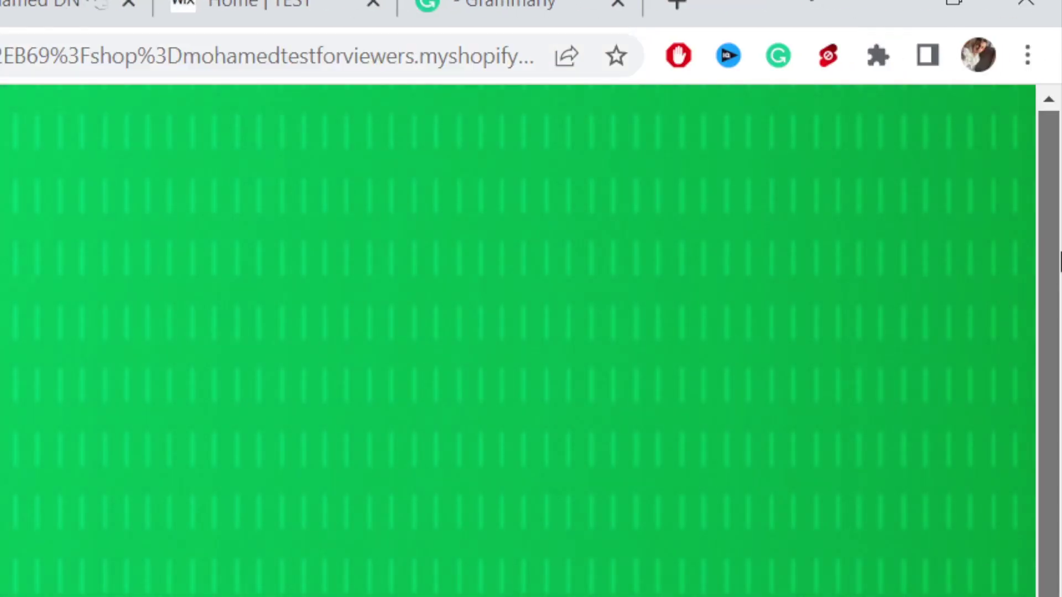
Leave the Oceanpayment Terminal and Credit Card fields unfilled and go back to the Shopify tab
{"action": "scroll", "coordinate": [3, 468], "scroll_direction": "down", "scroll_amount": 3}
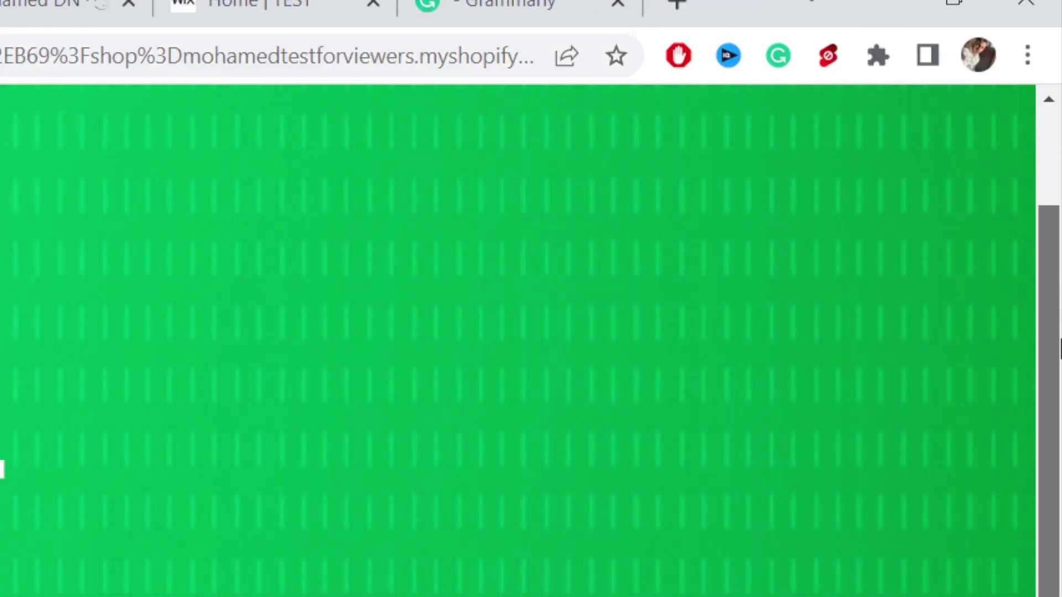
{"action": "left_click_drag", "start_coordinate": [1059, 518], "coordinate": [1057, 463]}
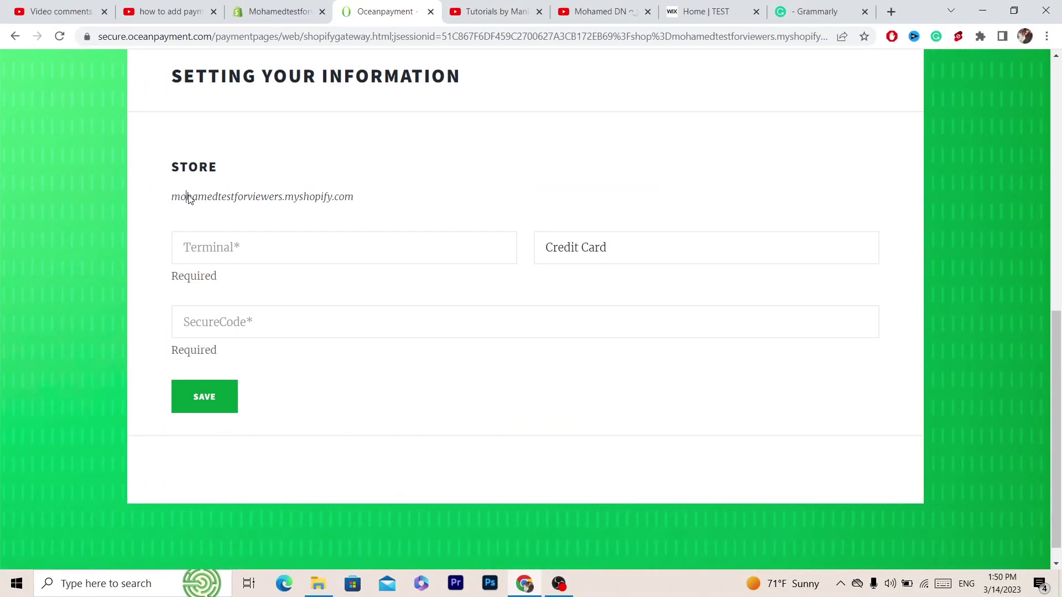
{"action": "double_click", "coordinate": [188, 197]}
{"action": "left_click", "coordinate": [211, 269]}
{"action": "left_click", "coordinate": [210, 258]}
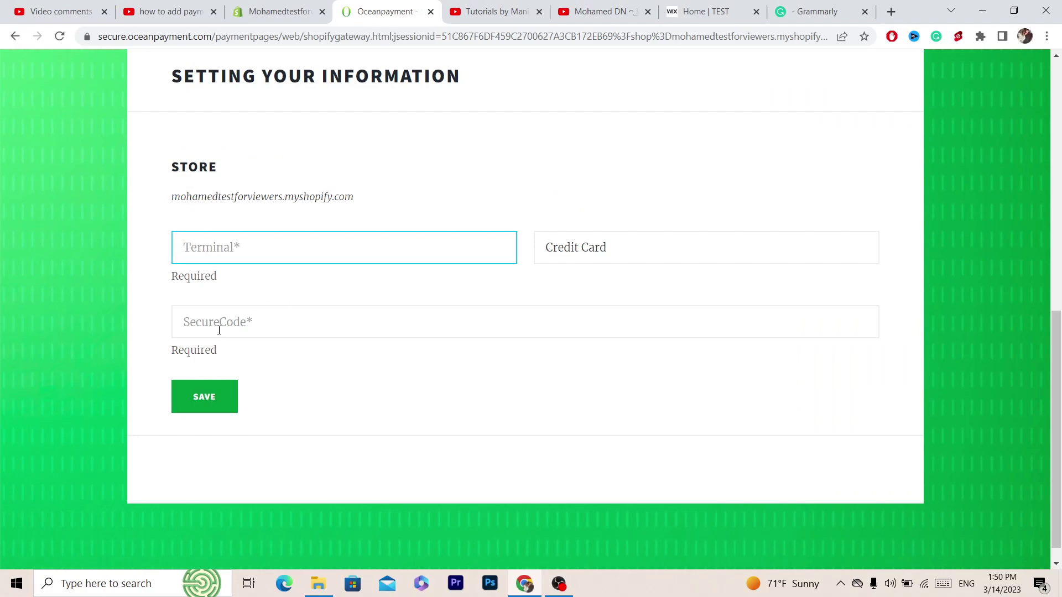
{"action": "triple_click", "coordinate": [578, 251]}
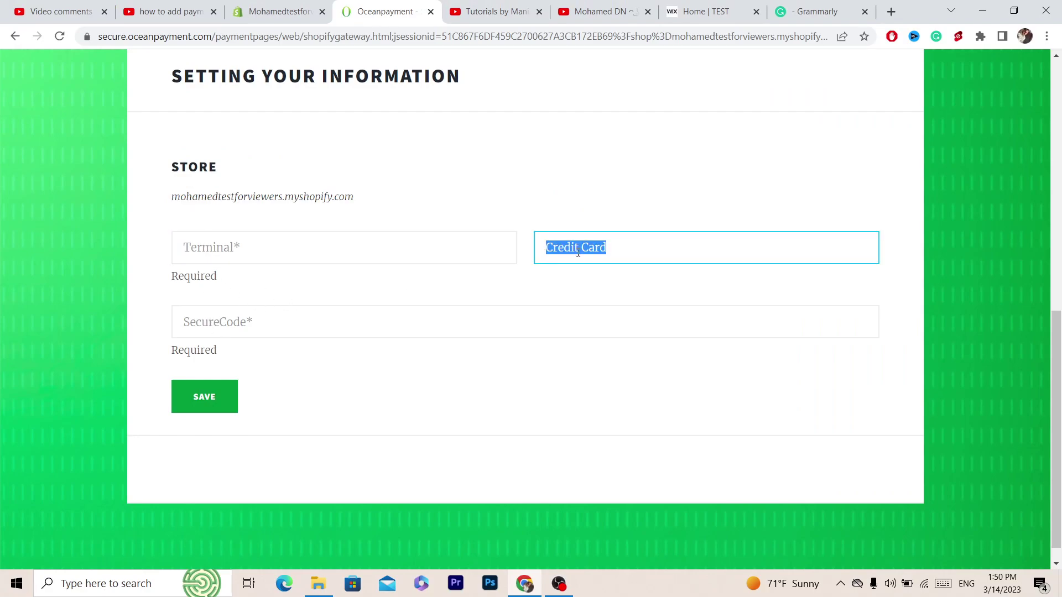
{"action": "left_click", "coordinate": [720, 241]}
{"action": "left_click", "coordinate": [311, 7]}
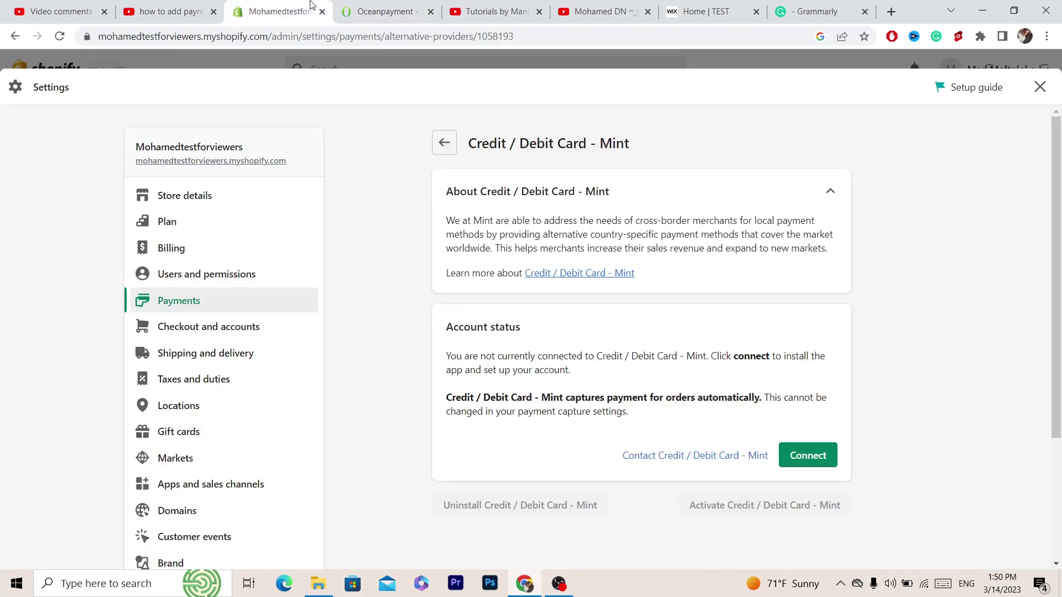
Back on Add payment methods, search 'str' by payment method, then search providers for 'stripe'
{"action": "left_click", "coordinate": [445, 143]}
{"action": "left_click", "coordinate": [523, 255]}
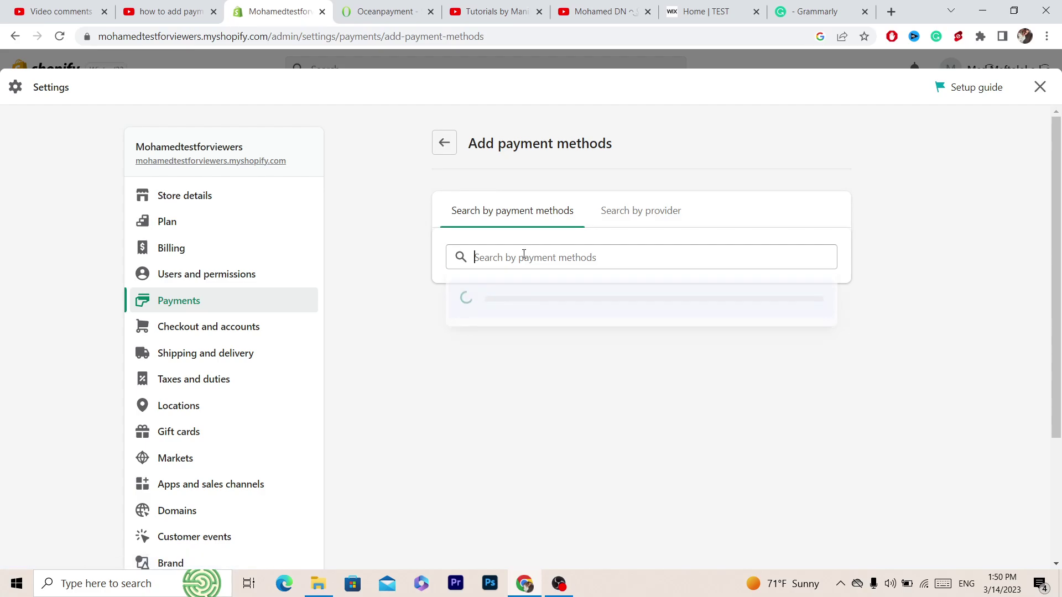
{"action": "type", "text": "stripe"}
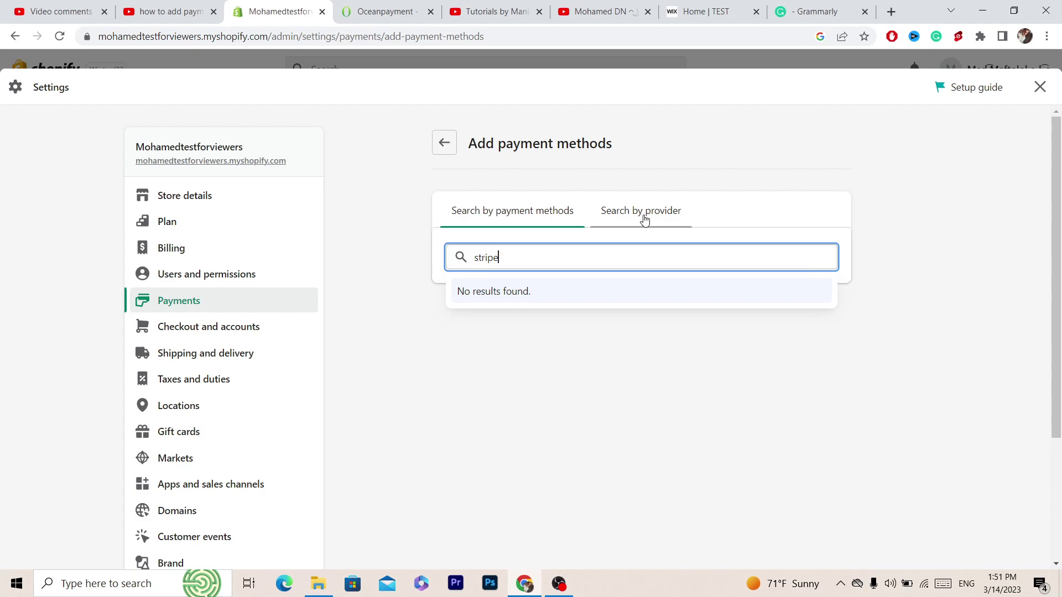
{"action": "left_click", "coordinate": [645, 219]}
{"action": "left_click", "coordinate": [475, 257]}
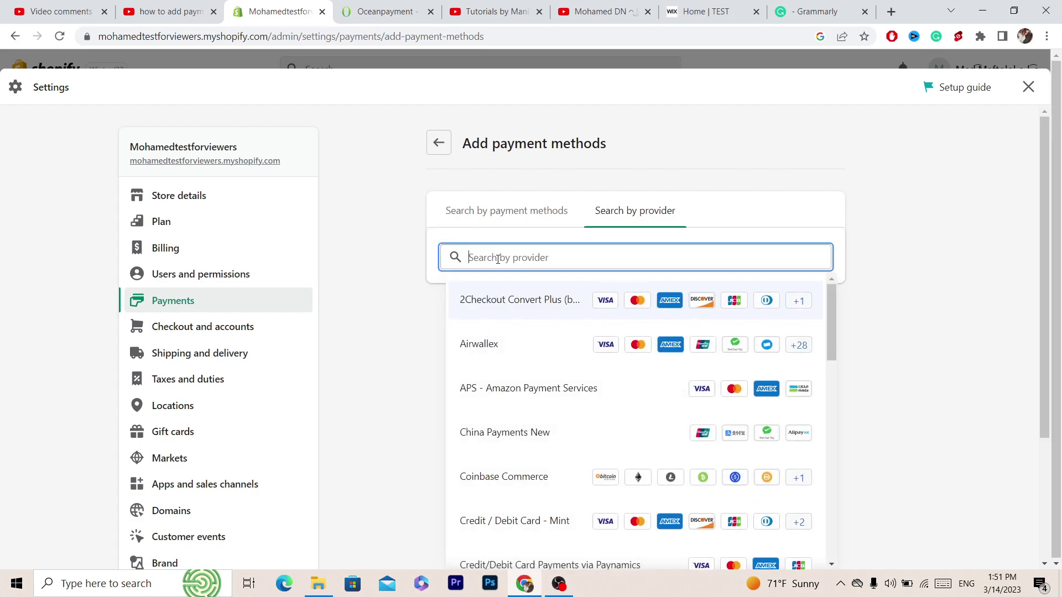
{"action": "type", "text": "stripe"}
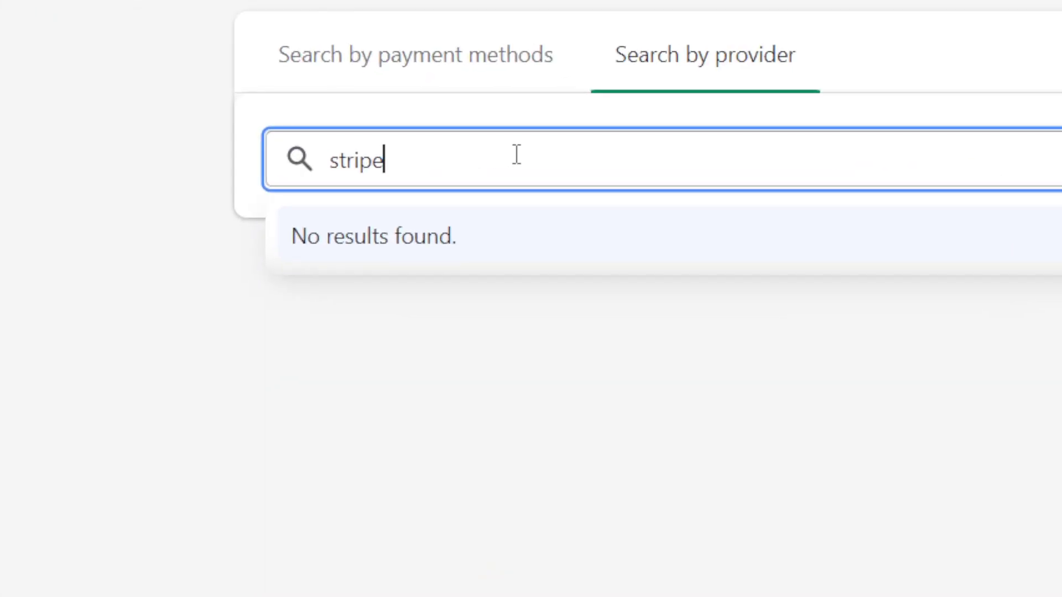
{"action": "key", "text": "ctrl+a"}
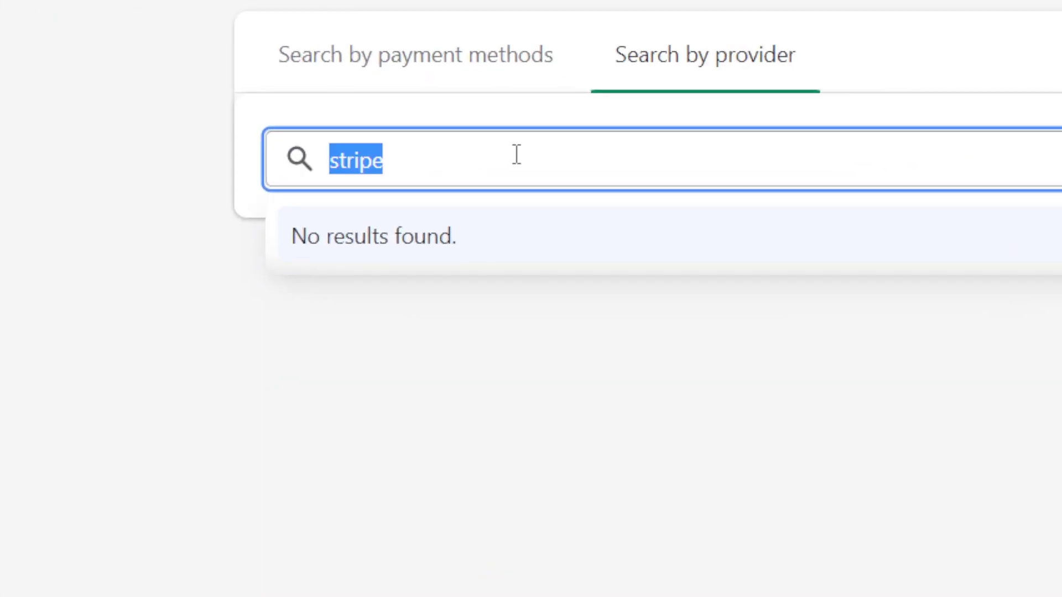
{"action": "left_click", "coordinate": [593, 432]}
{"action": "scroll", "coordinate": [327, 98], "scroll_direction": "up", "scroll_amount": 3}
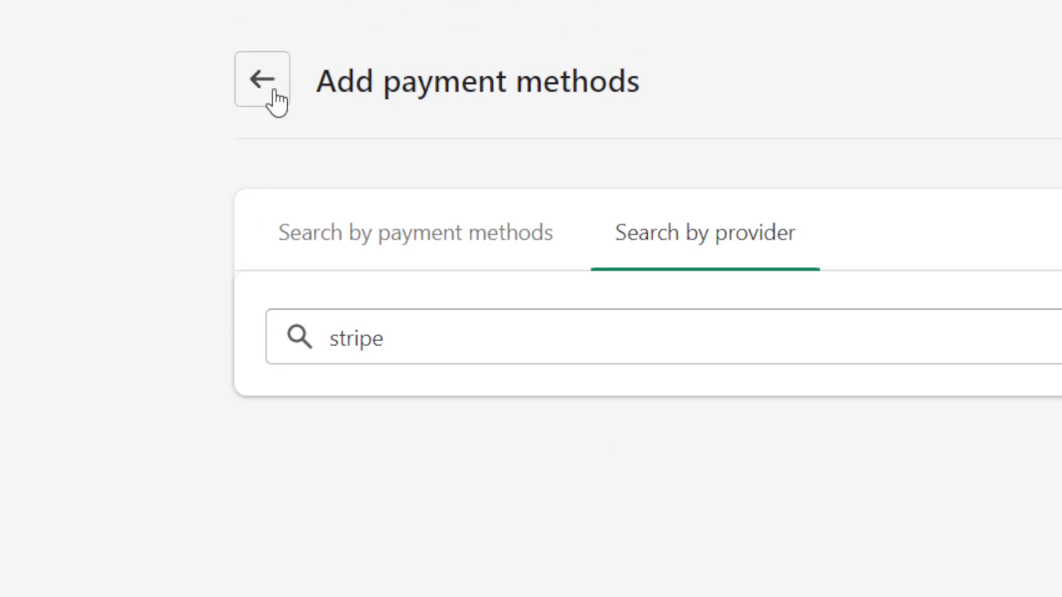
Return to the Payments settings and read the Payment providers description
{"action": "left_click", "coordinate": [275, 93]}
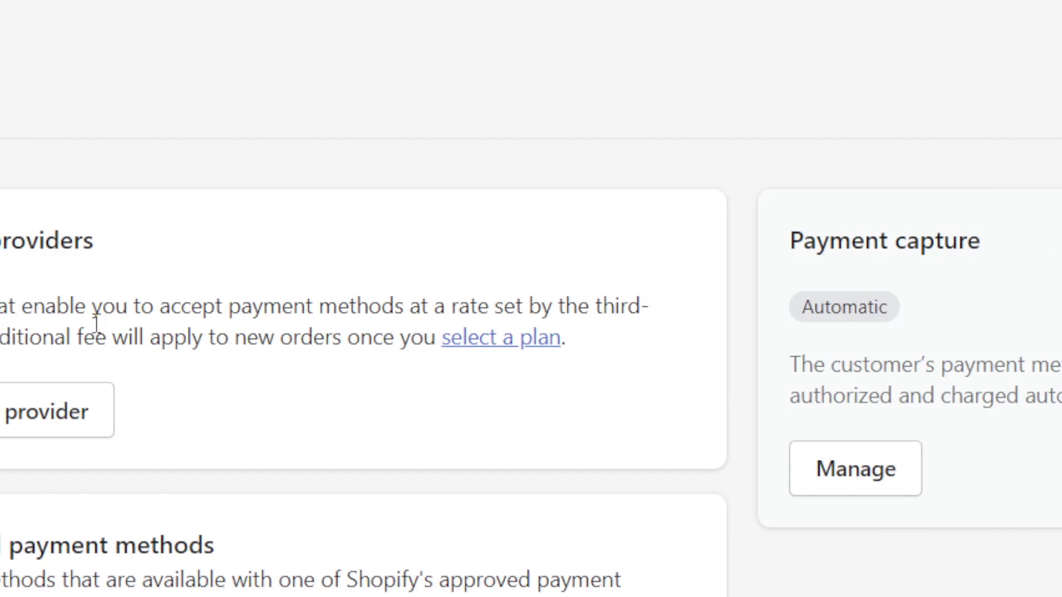
{"action": "scroll", "coordinate": [1060, 185], "scroll_direction": "down", "scroll_amount": 1}
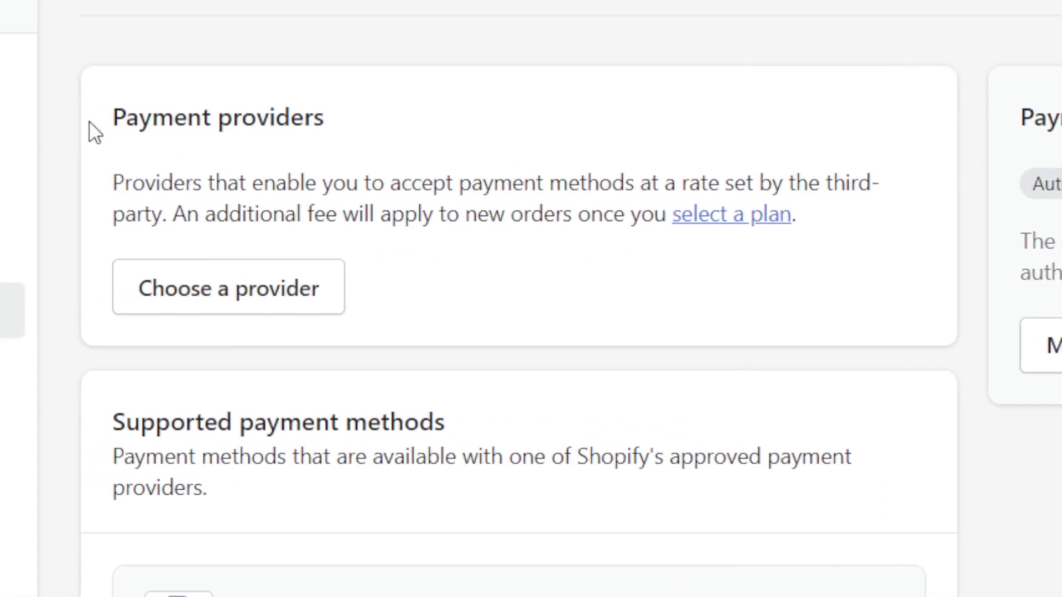
{"action": "left_click_drag", "start_coordinate": [353, 162], "coordinate": [507, 177]}
{"action": "left_click", "coordinate": [503, 218]}
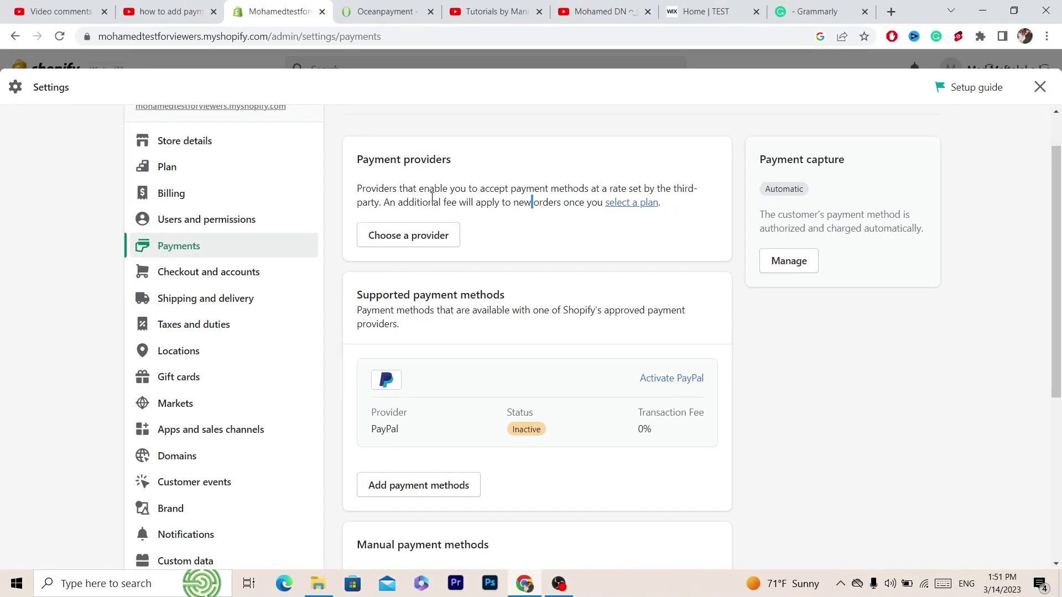
{"action": "triple_click", "coordinate": [283, 213]}
{"action": "left_click", "coordinate": [434, 178]}
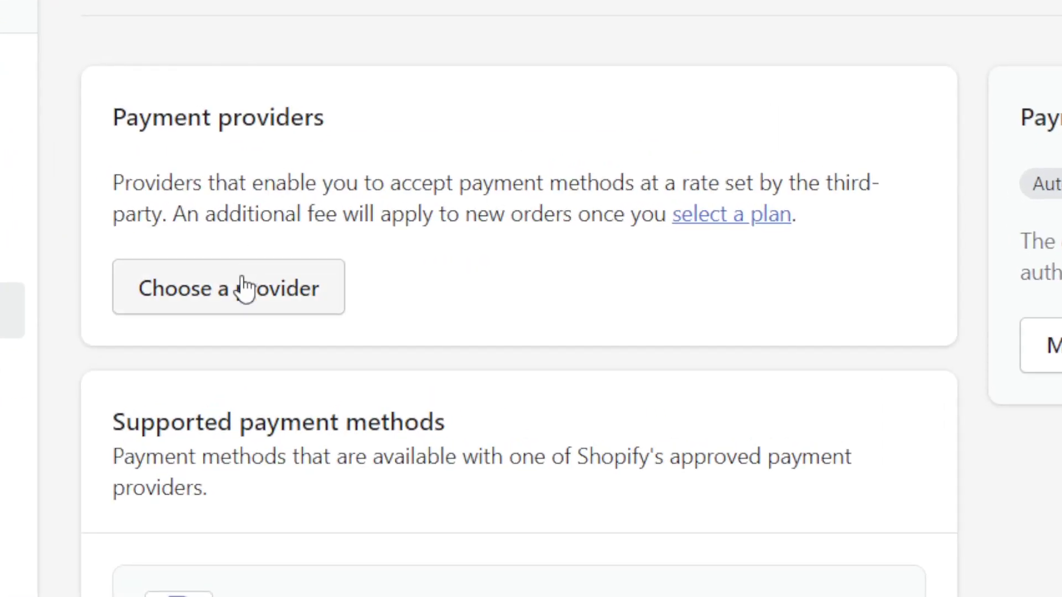
Filter third-party providers for 'STRI', note Stripe is unavailable in your country, and open its connect page
{"action": "left_click", "coordinate": [244, 286]}
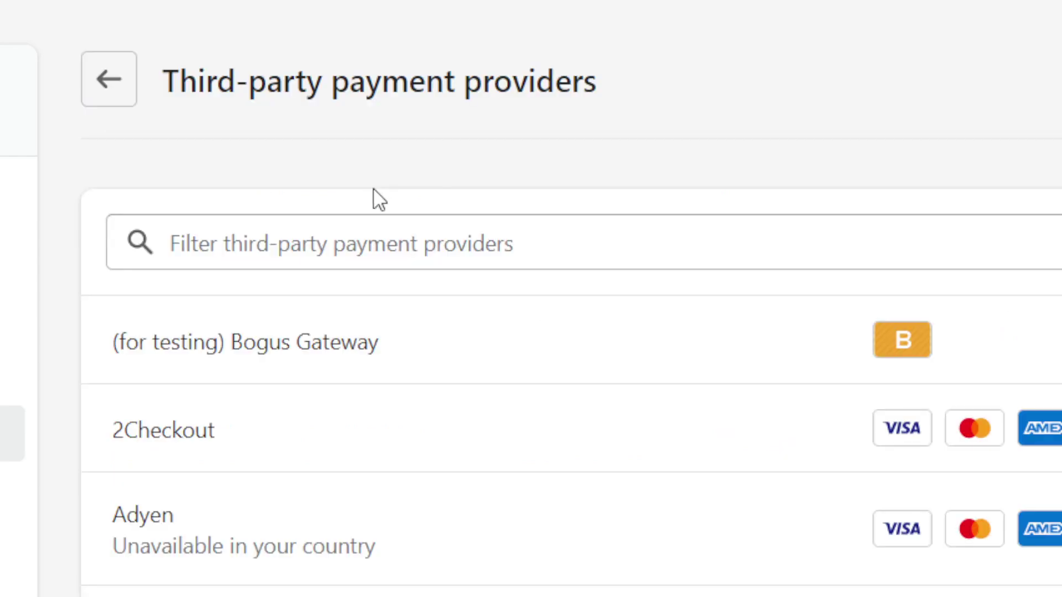
{"action": "left_click", "coordinate": [343, 260]}
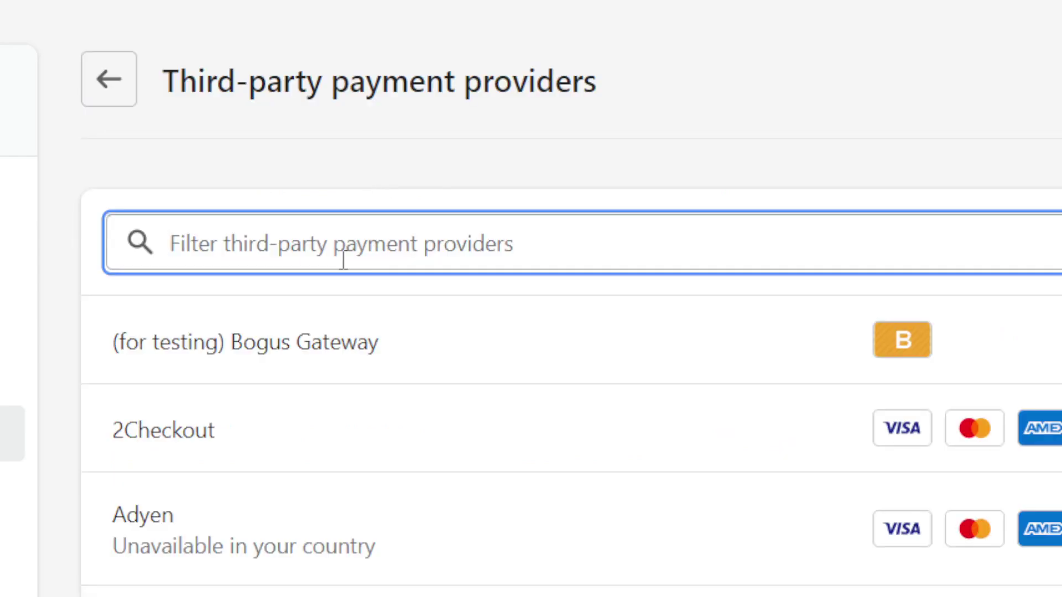
{"action": "type", "text": "STRI"}
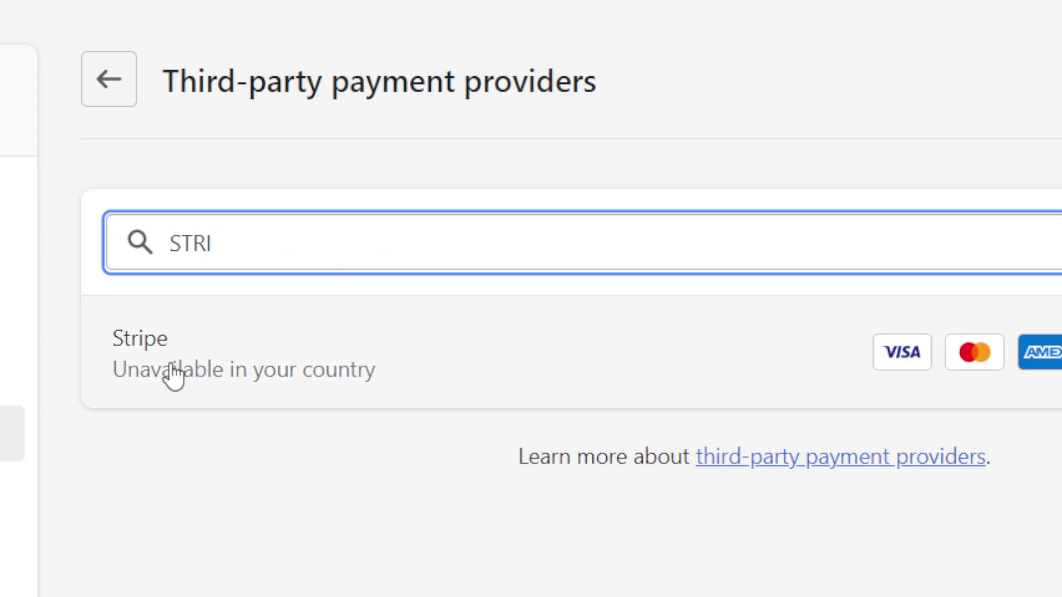
{"action": "left_click_drag", "start_coordinate": [88, 370], "coordinate": [387, 387]}
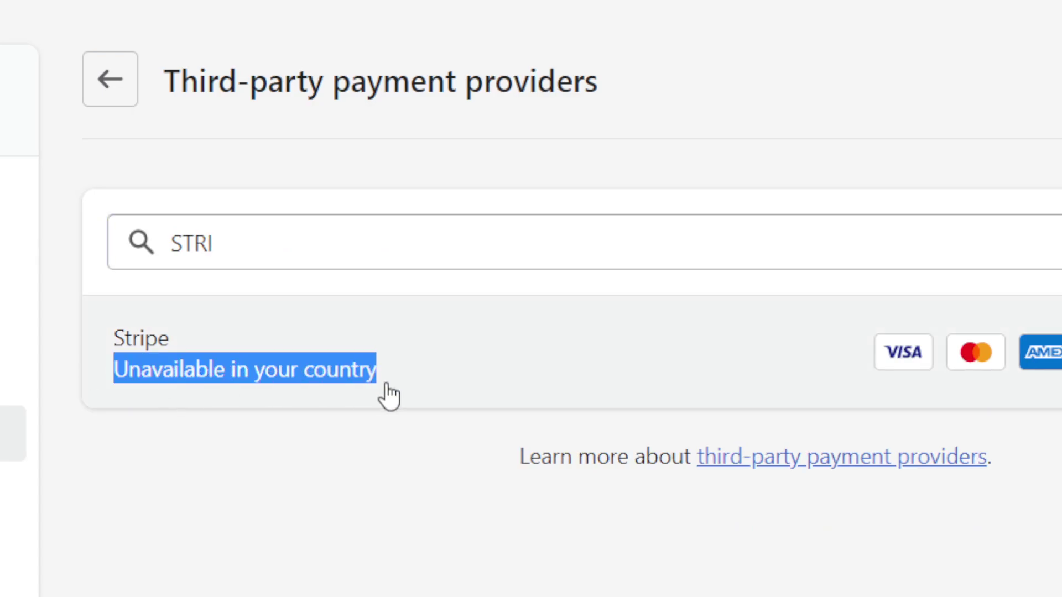
{"action": "left_click", "coordinate": [333, 500]}
{"action": "left_click", "coordinate": [121, 375]}
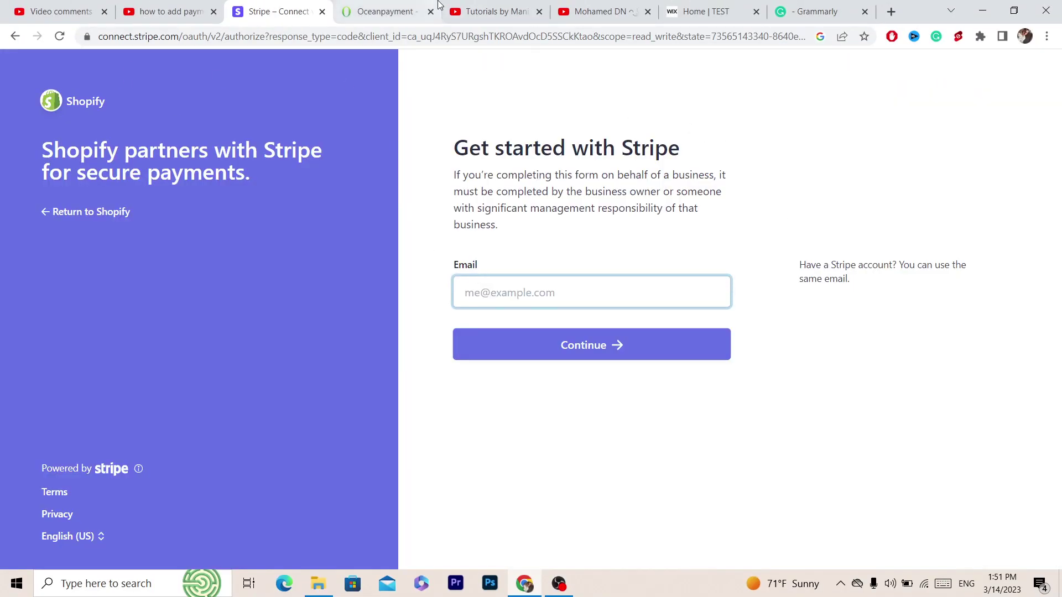
Load stripe.com in the Oceanpayment tab, then go back to the providers list in the Stripe connect tab
{"action": "left_click", "coordinate": [388, 11]}
{"action": "left_click", "coordinate": [389, 36]}
{"action": "type", "text": "str"}
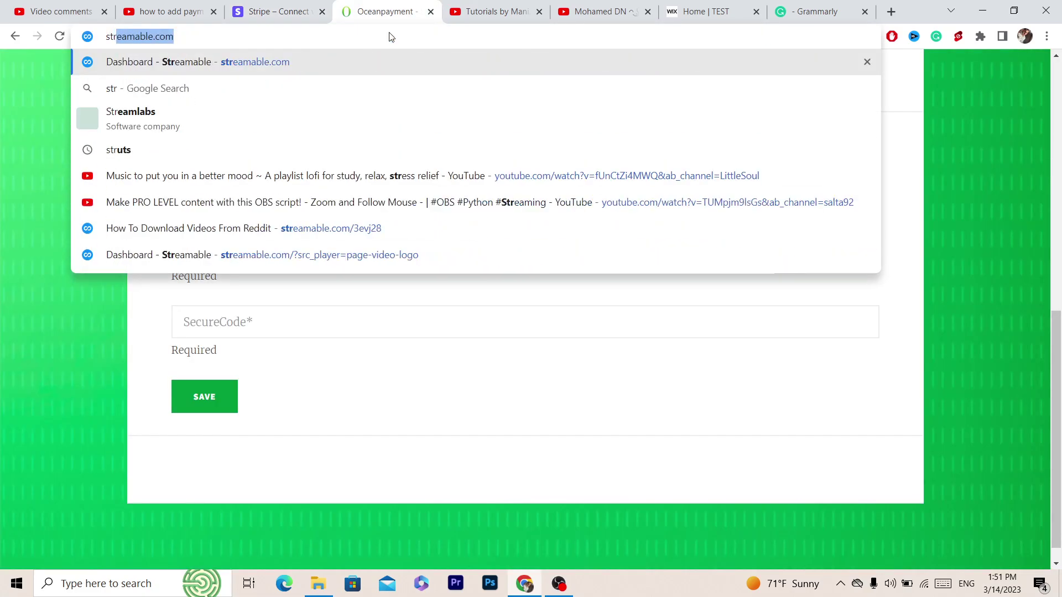
{"action": "type", "text": "ipe.com"}
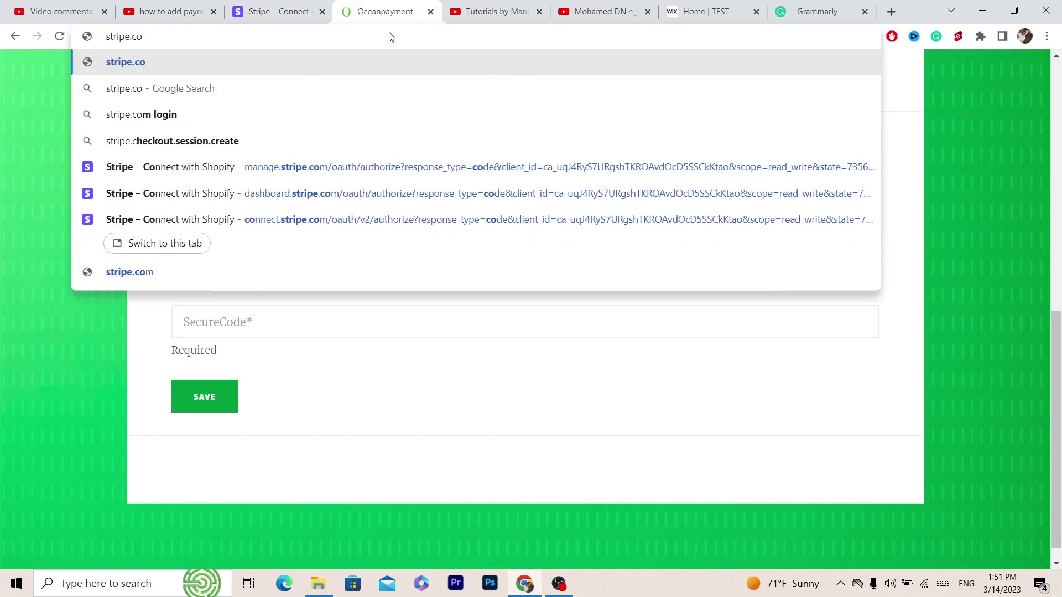
{"action": "key", "text": "Return"}
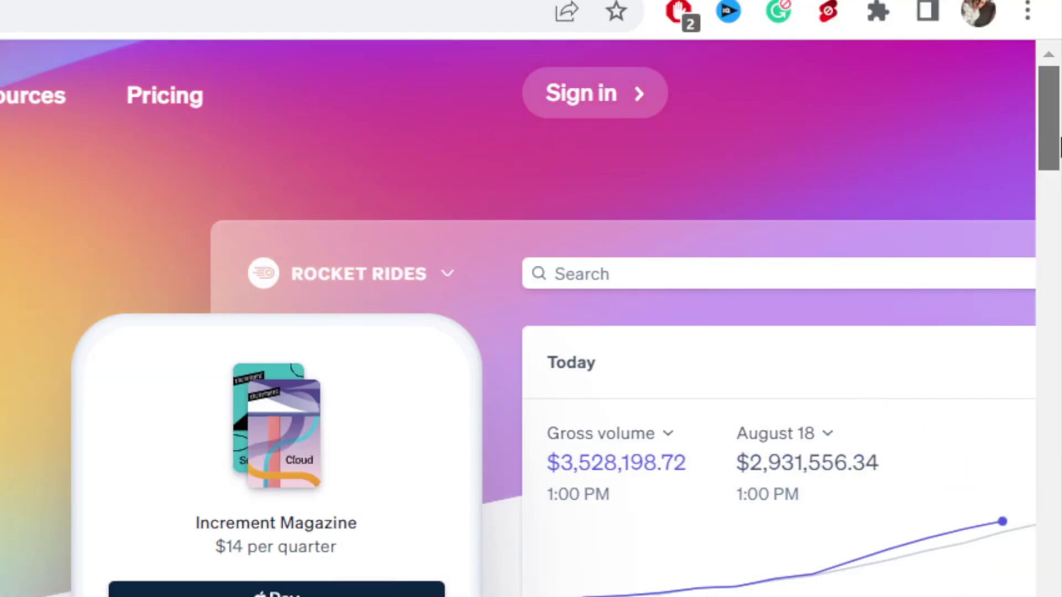
{"action": "scroll", "coordinate": [1054, 177], "scroll_direction": "down", "scroll_amount": 3}
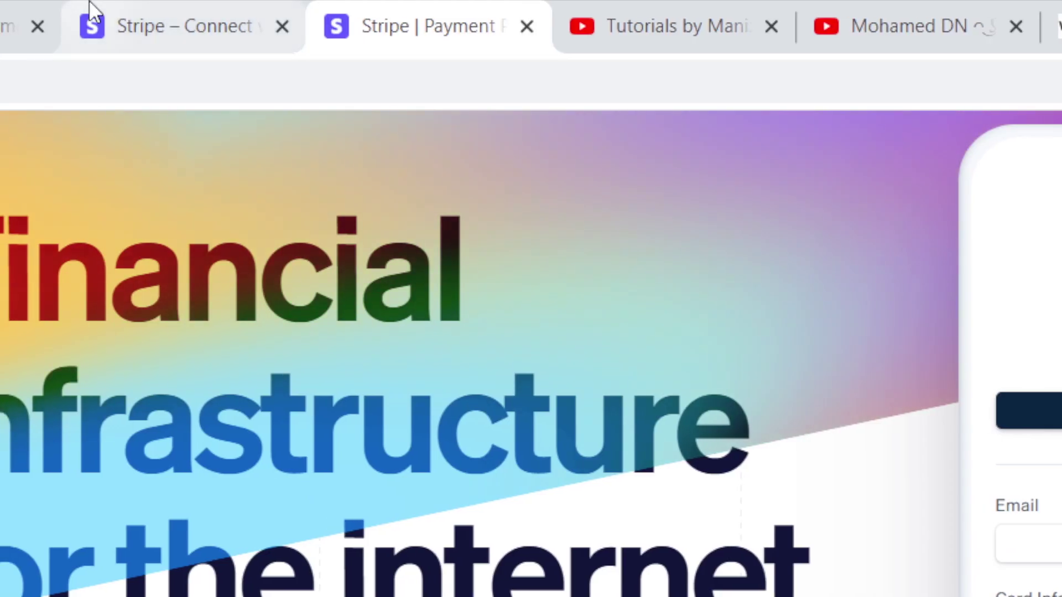
{"action": "left_click", "coordinate": [90, 11]}
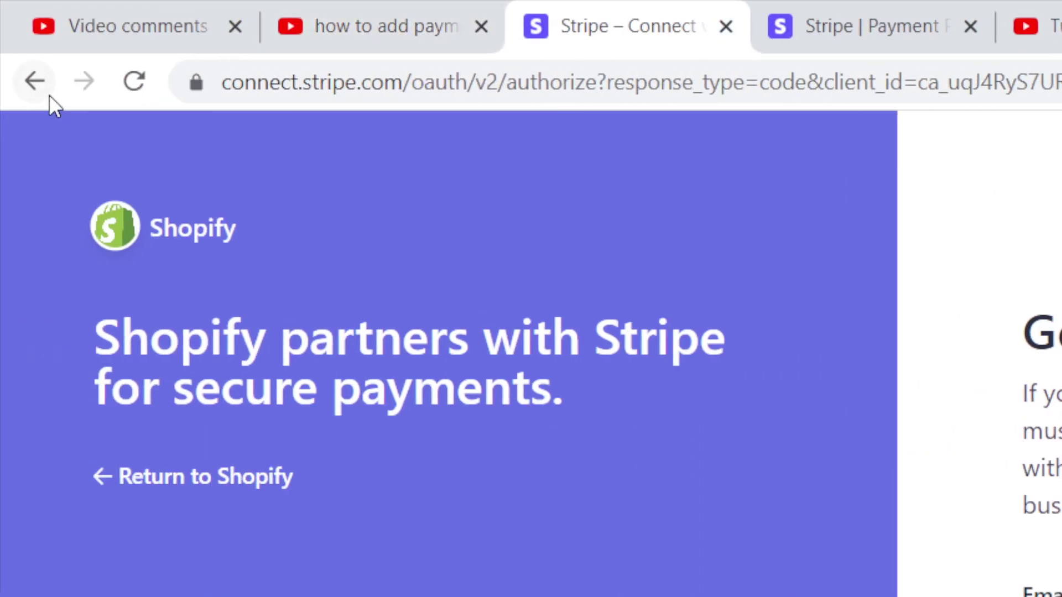
{"action": "left_click", "coordinate": [48, 94]}
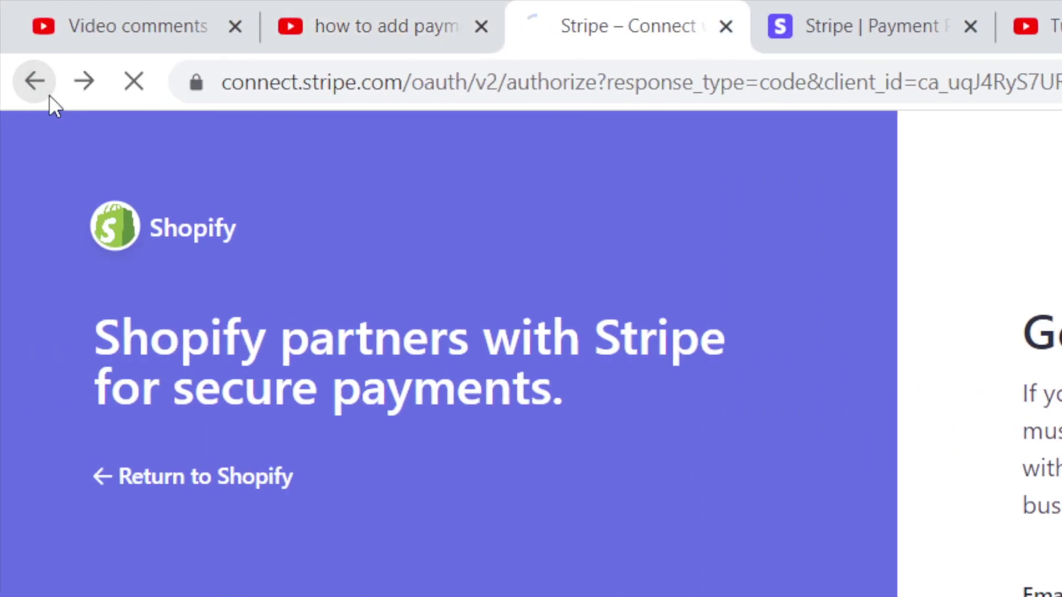